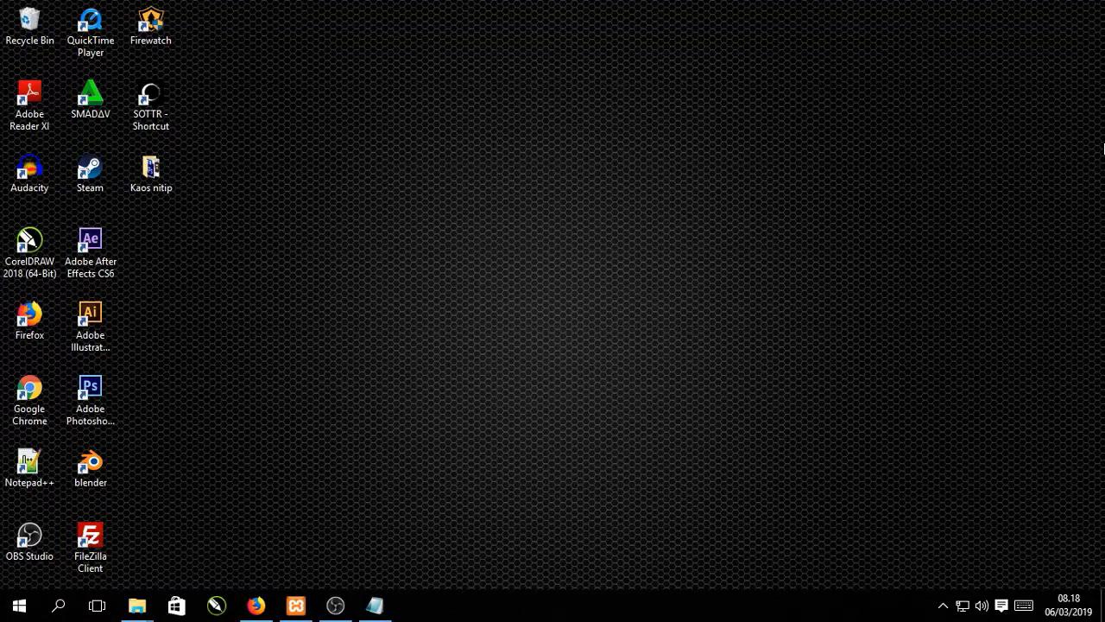
Step: Switch to Firefox and read the article's sections on what WordPress plugins are and what they do
click(270, 609)
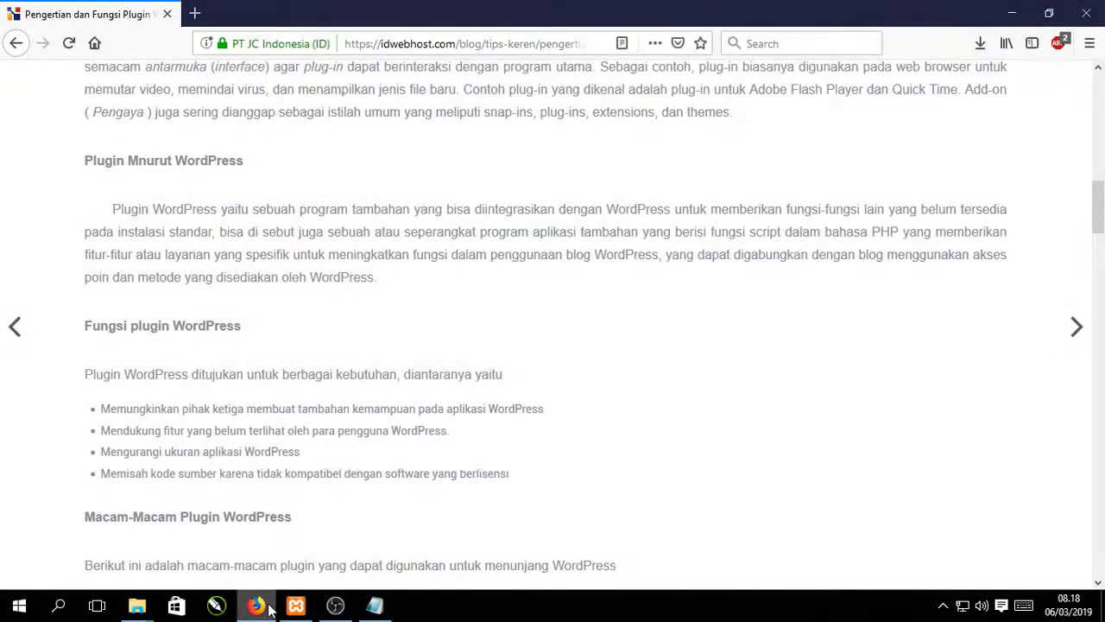
scroll(25, 277, up, 4)
scroll(290, 275, up, 3)
scroll(291, 274, down, 5)
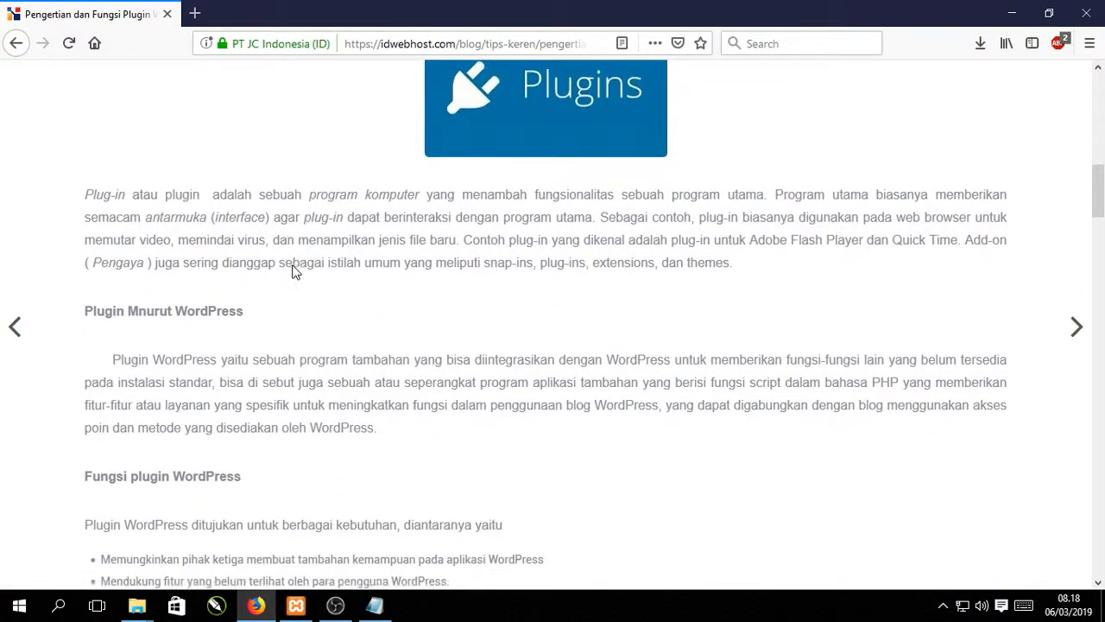
scroll(292, 271, down, 1)
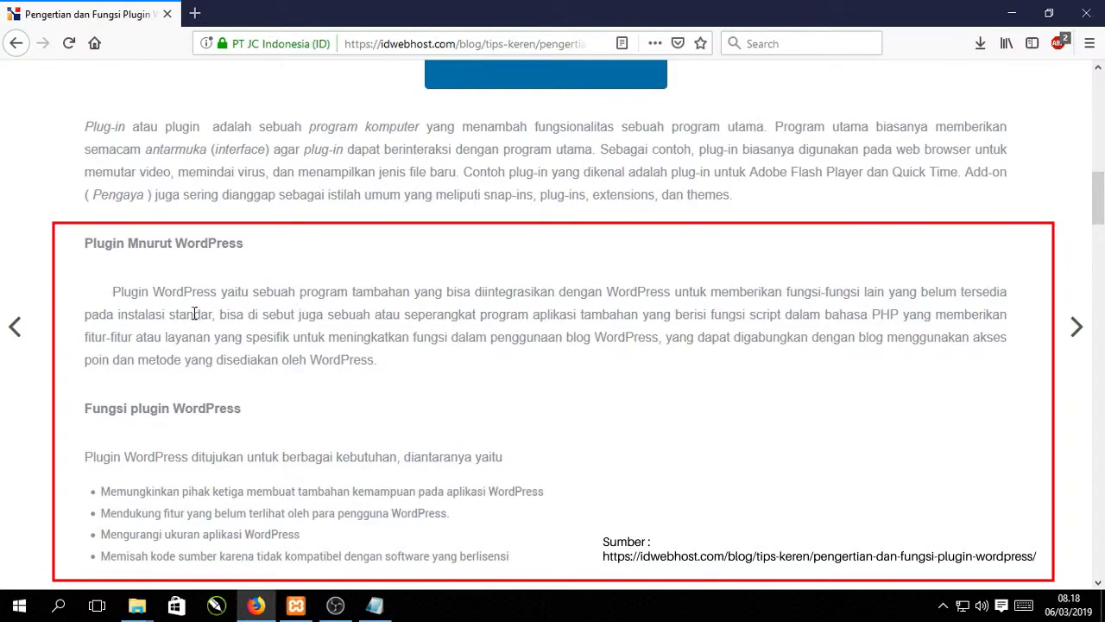
scroll(194, 313, down, 2)
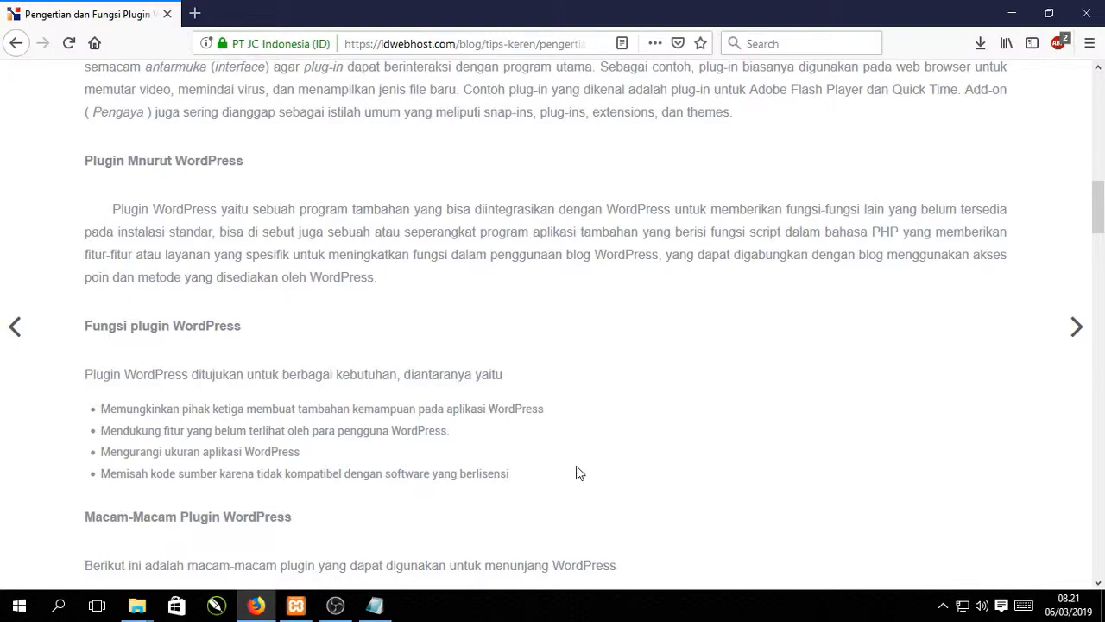
scroll(541, 473, down, 2)
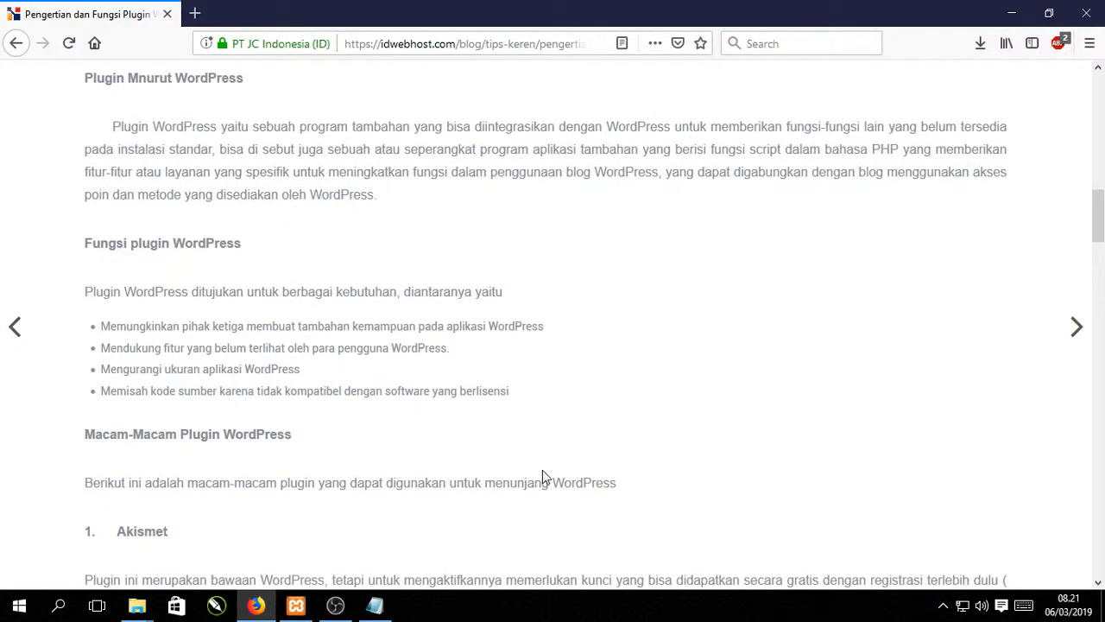
Step: Open elementor.com in a new tab and choose the free Elementor download without subscribing
click(195, 15)
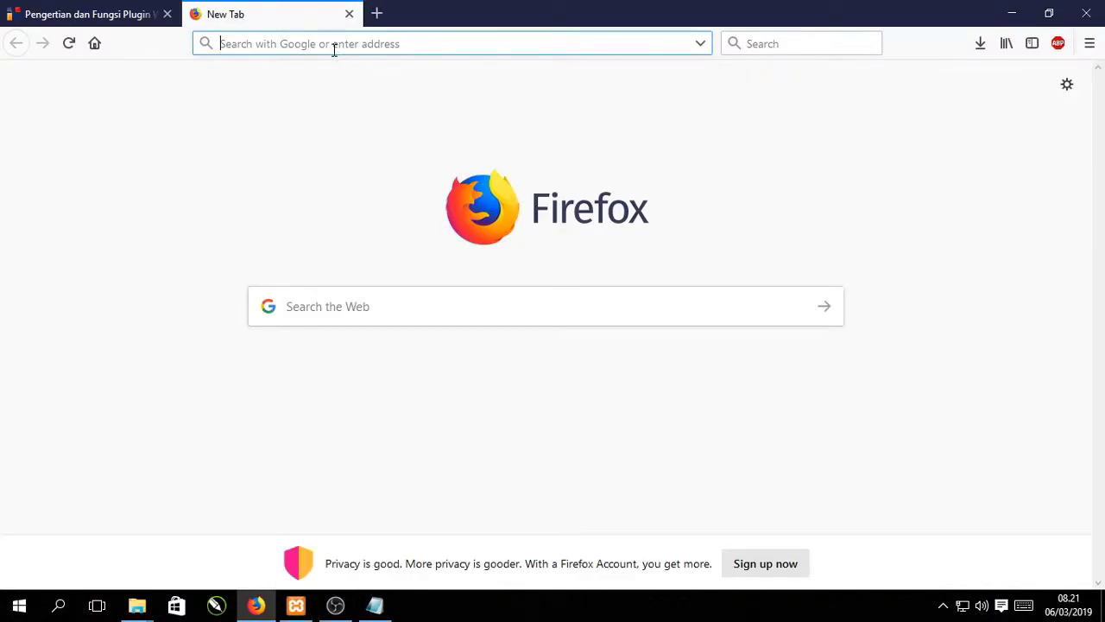
text(elementor.com/)
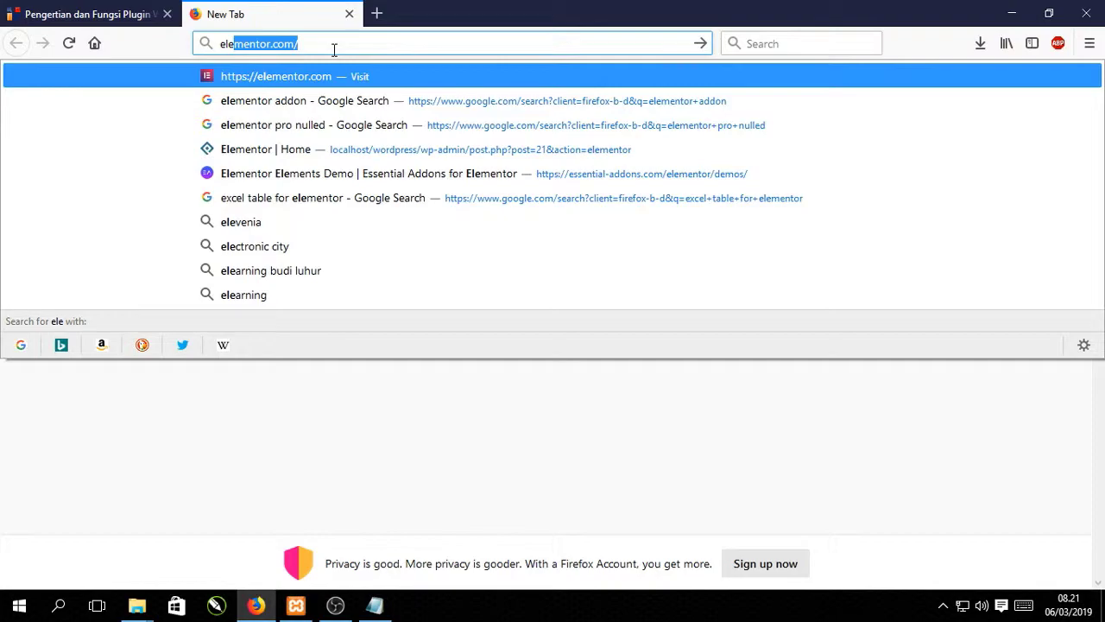
key(Return)
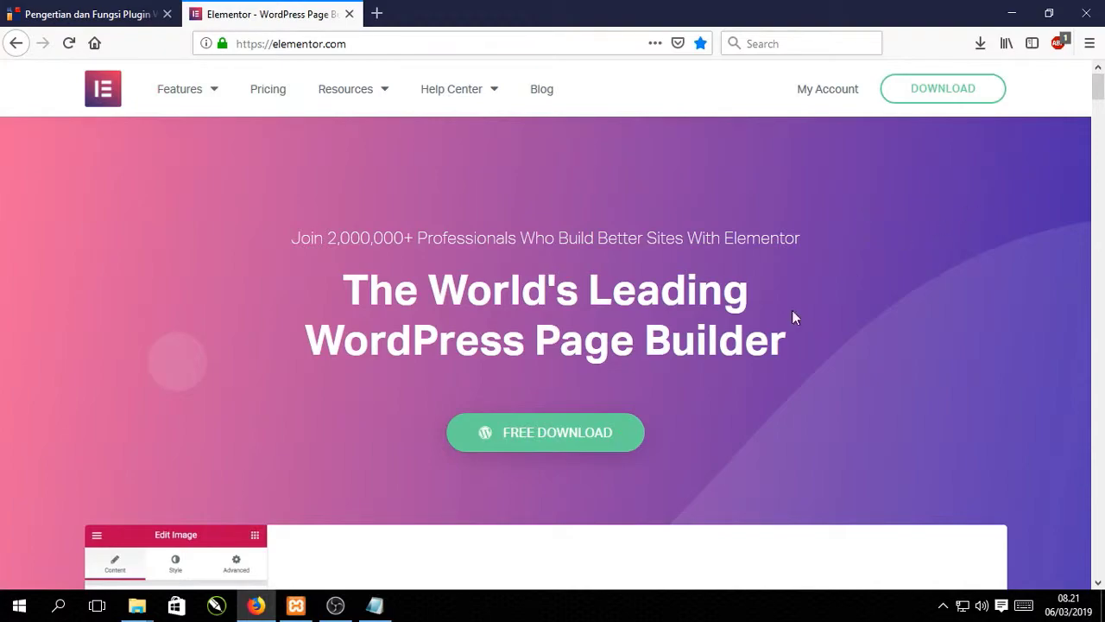
click(600, 432)
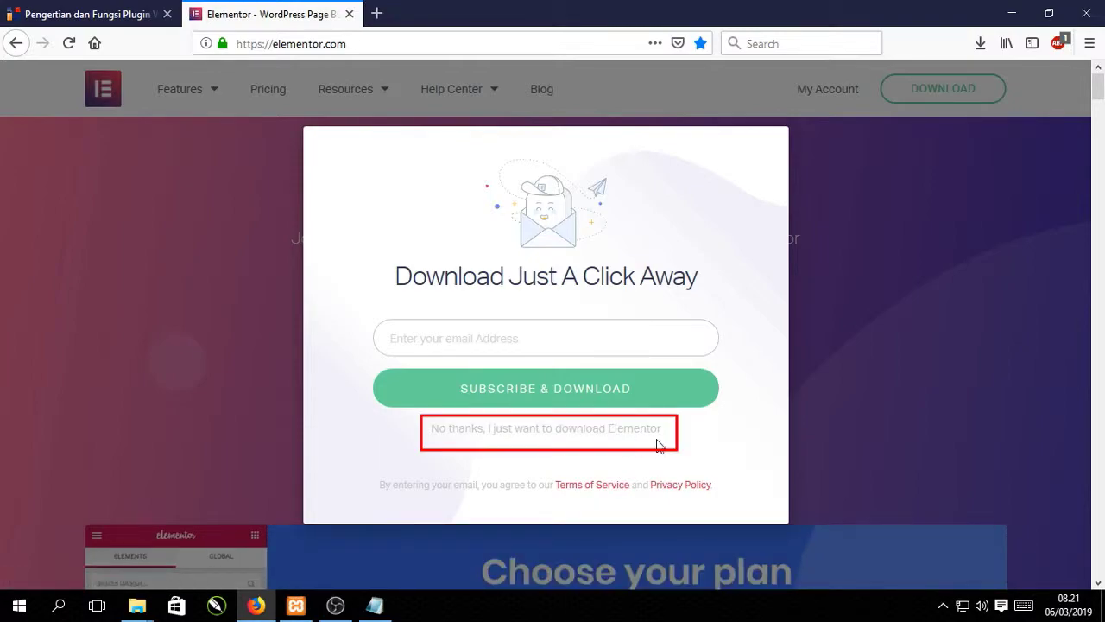
click(529, 432)
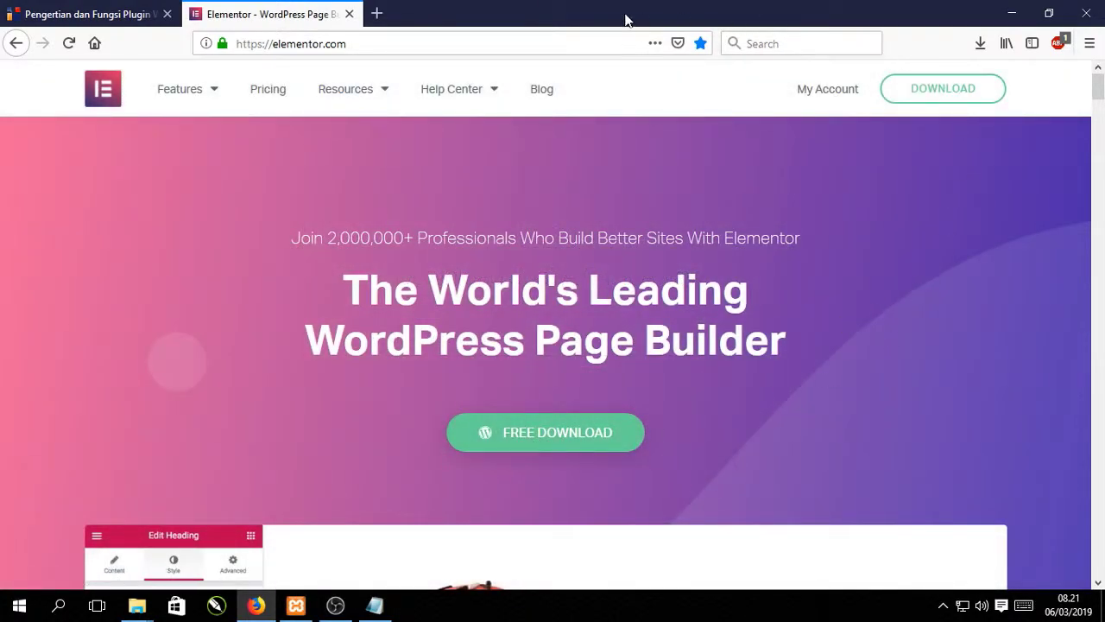
Step: Switch to the Plugin folder in File Explorer and extract the elementor.2.4.5 archive in place
click(146, 612)
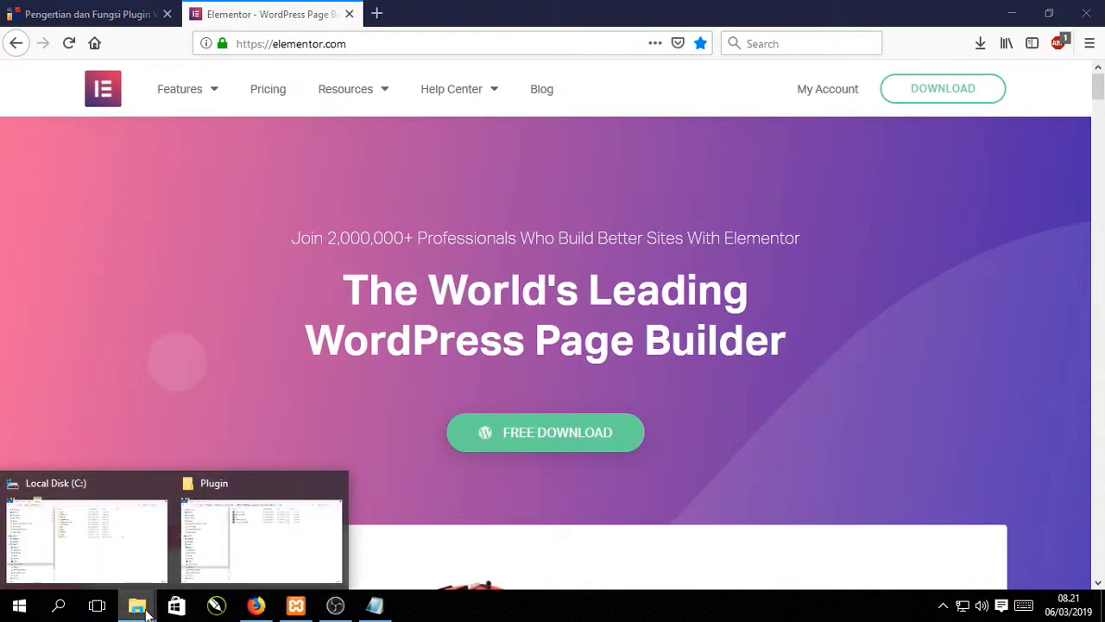
click(311, 557)
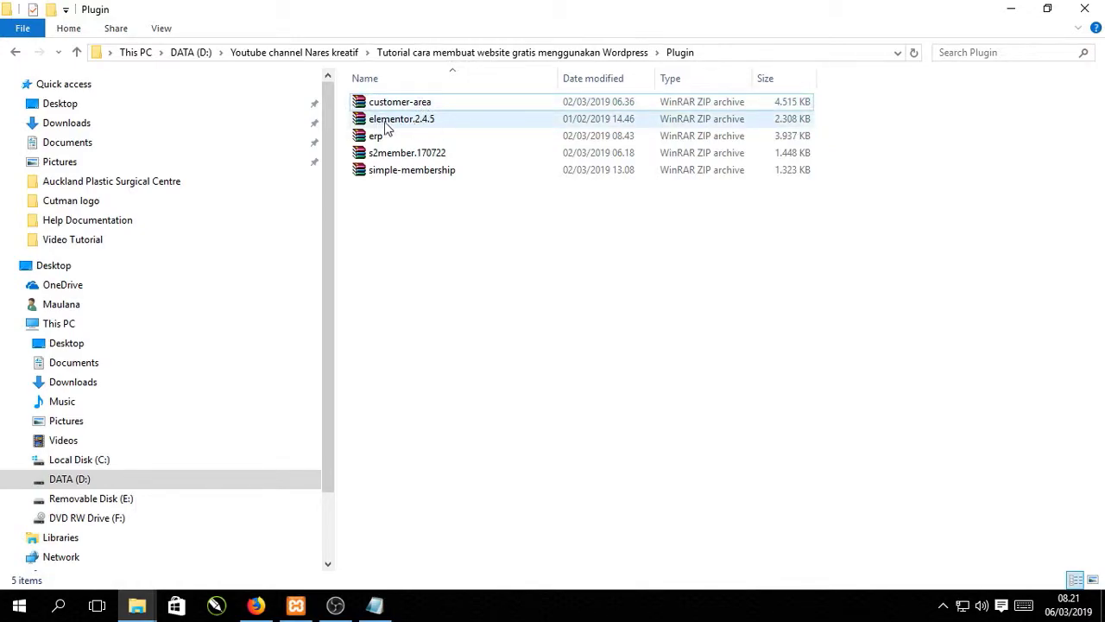
click(430, 125)
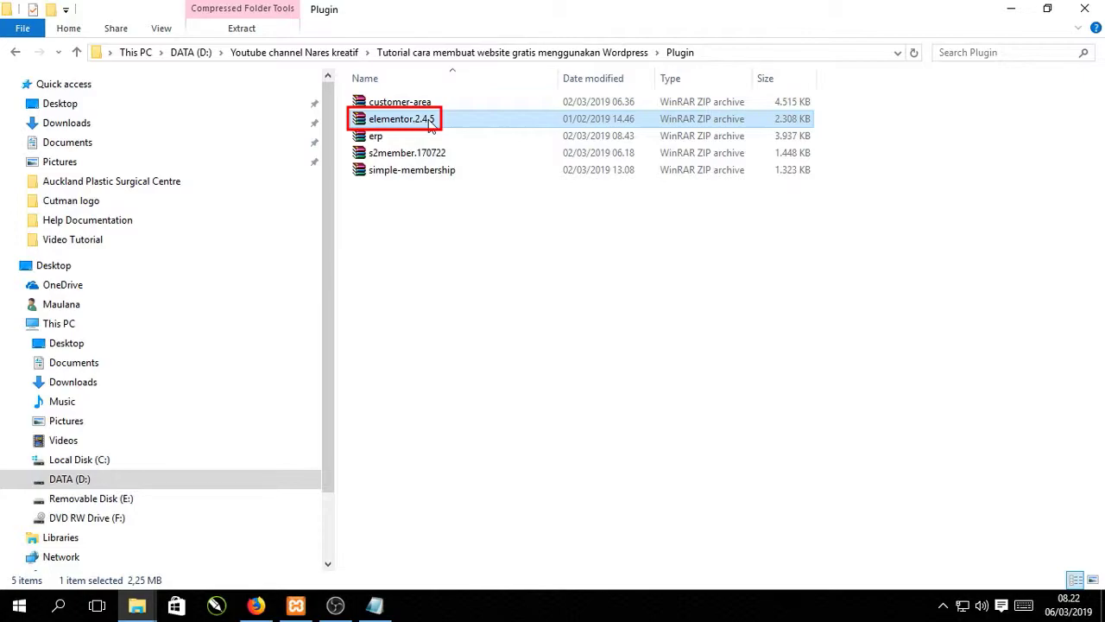
click(463, 250)
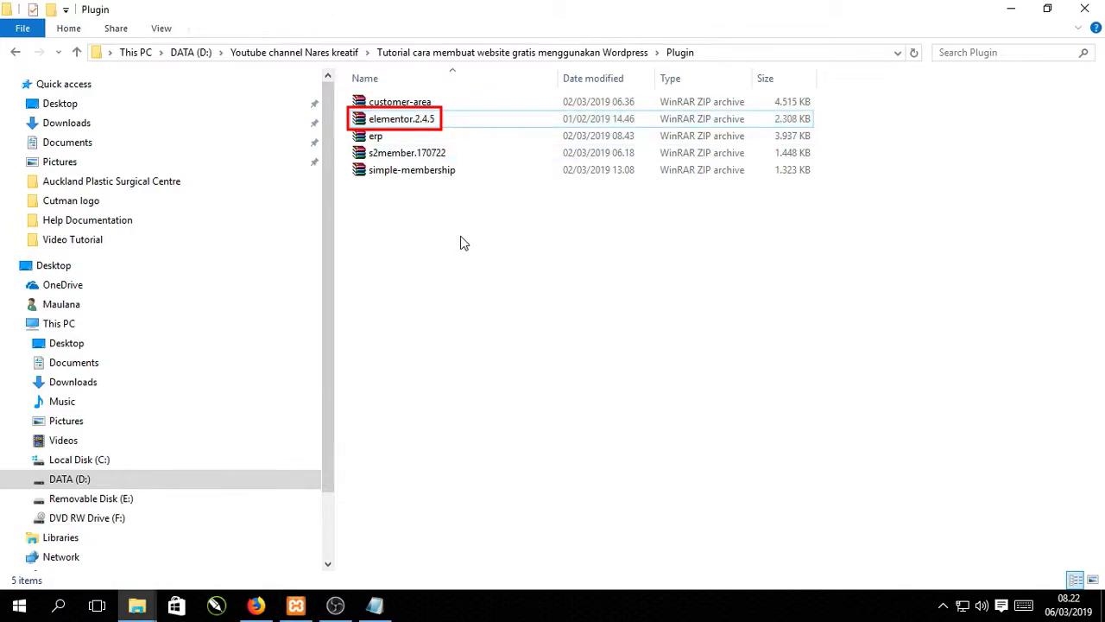
click(432, 125)
right_click(432, 122)
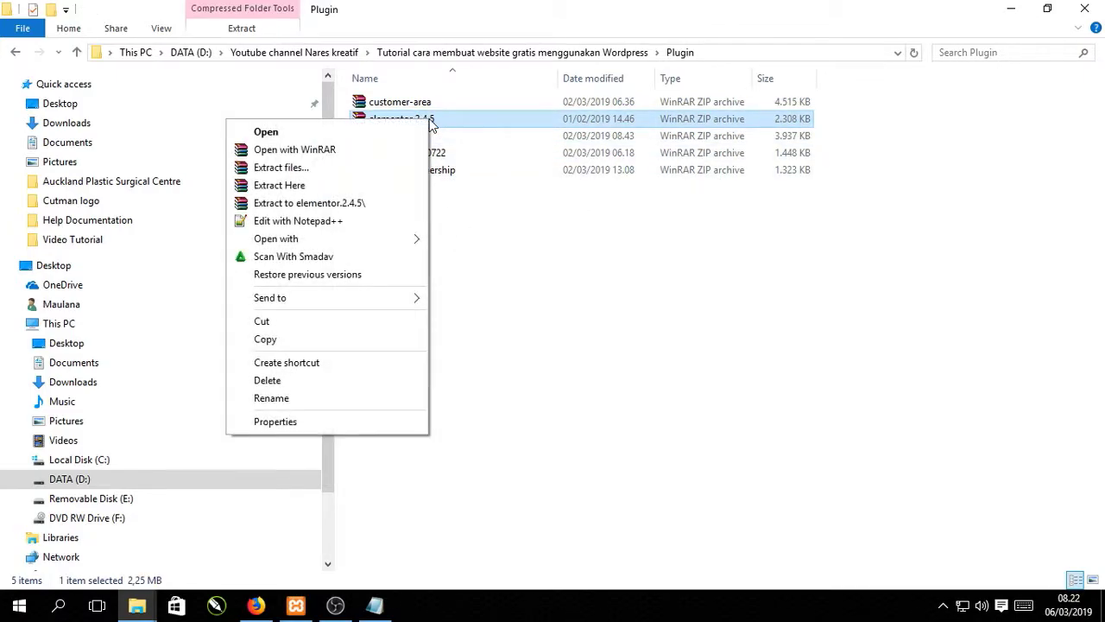
click(462, 211)
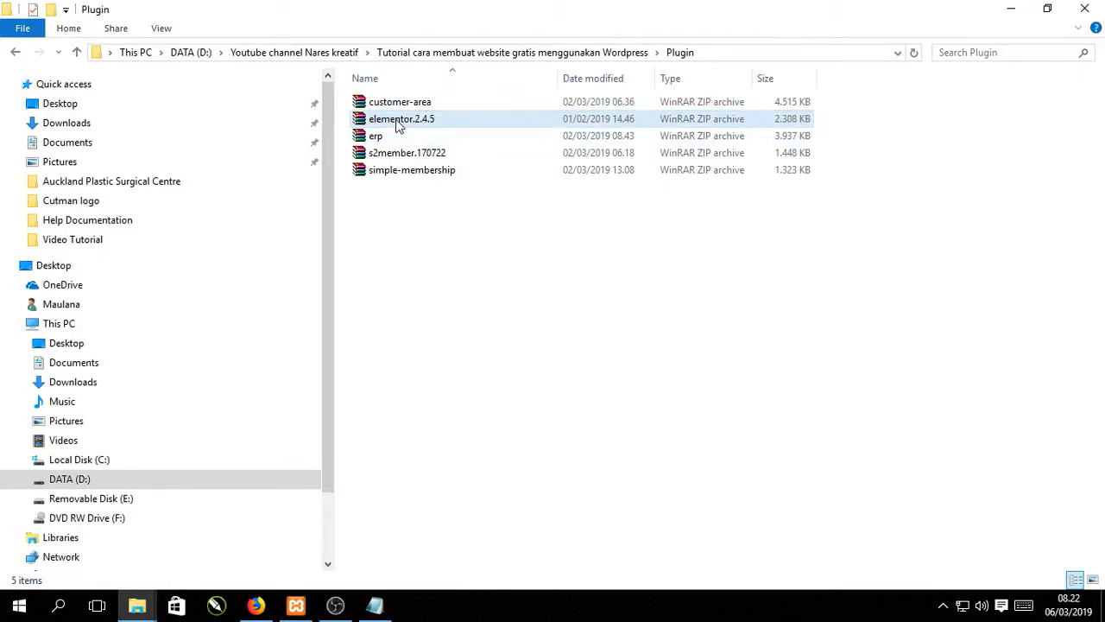
click(399, 126)
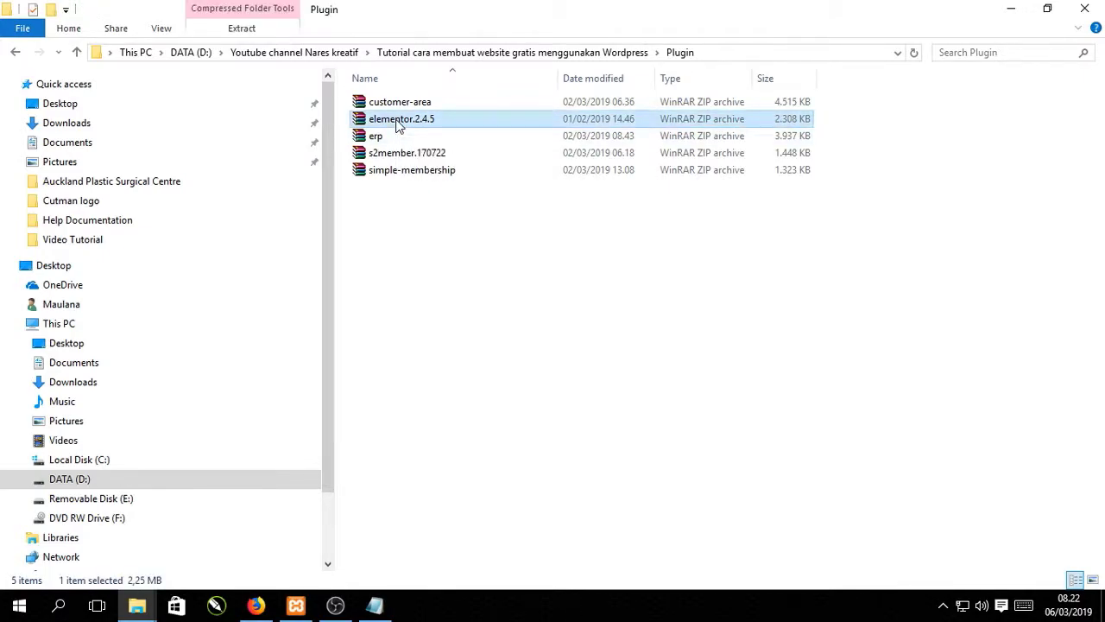
right_click(399, 126)
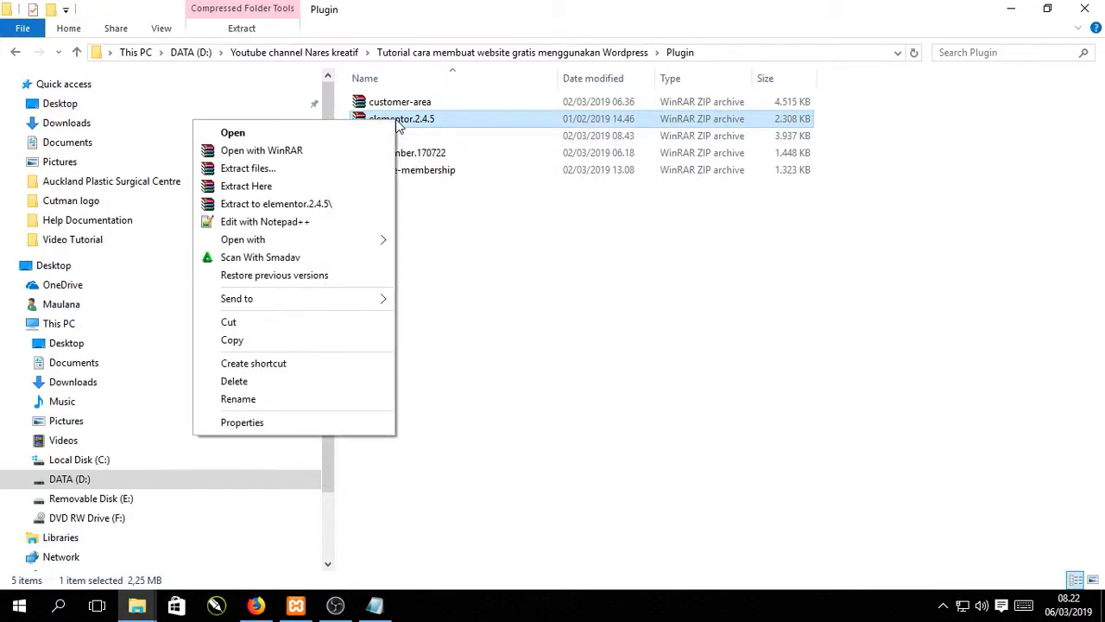
click(316, 187)
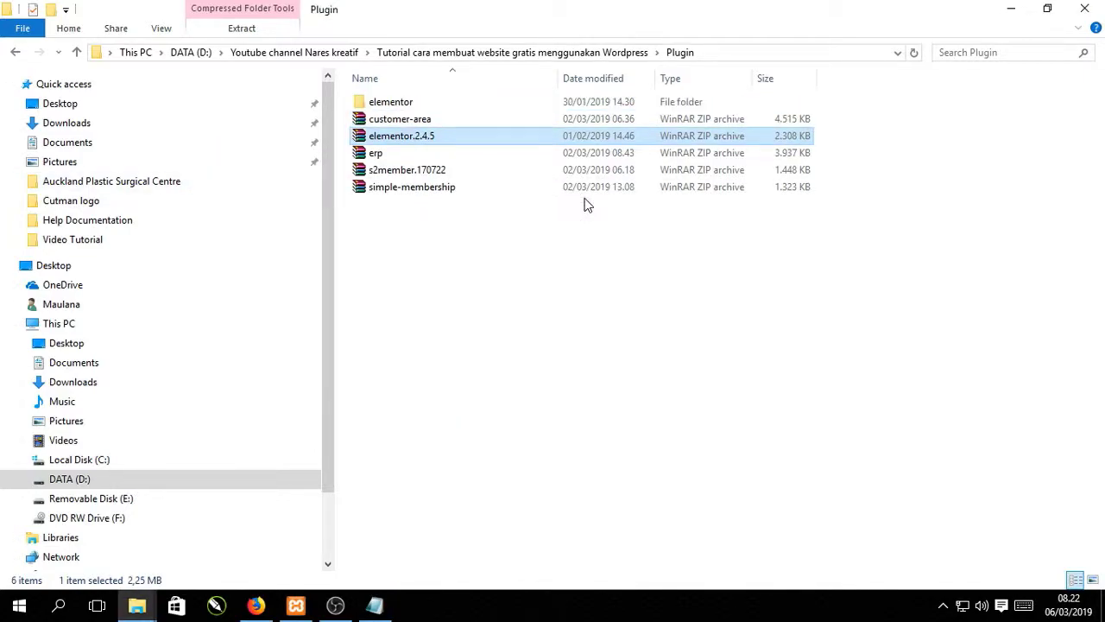
click(533, 259)
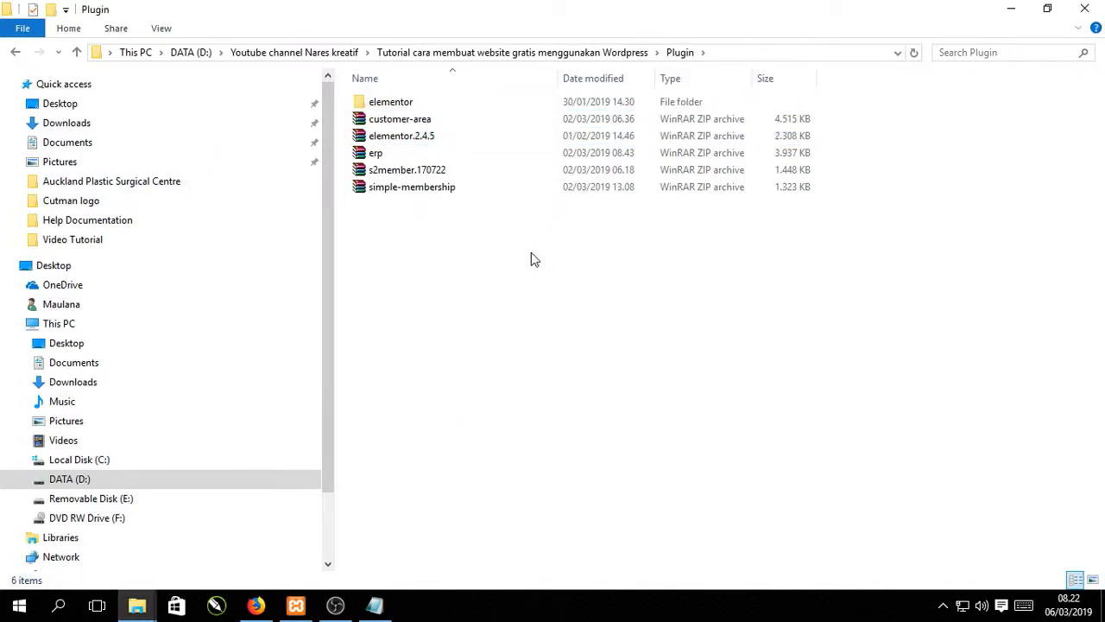
Step: Cut the extracted elementor folder from the Plugin folder
click(408, 105)
right_click(409, 105)
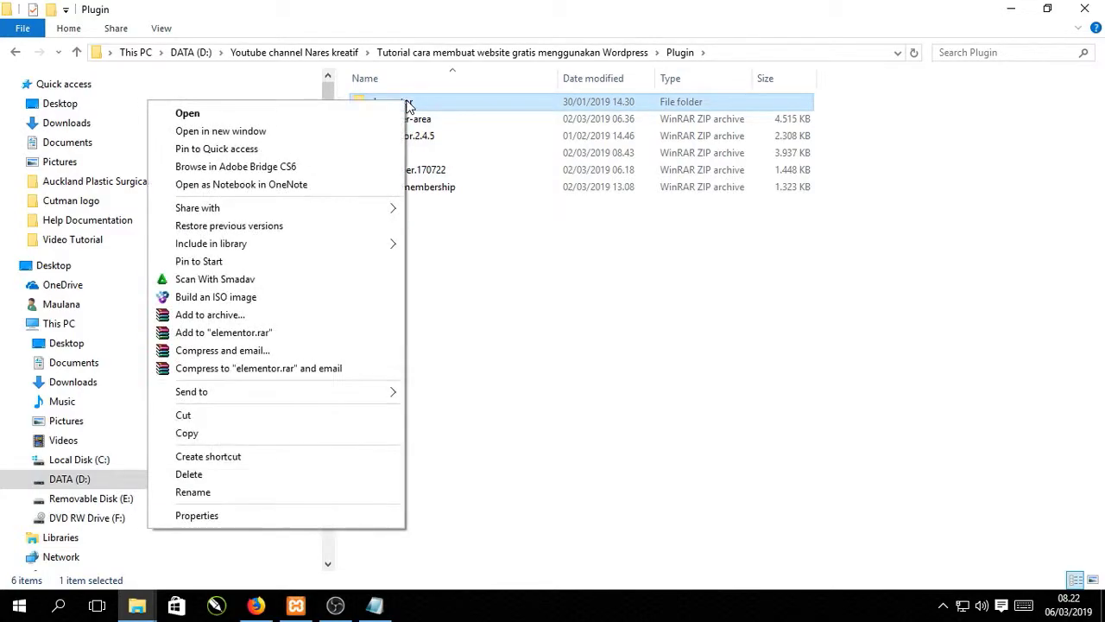
click(244, 414)
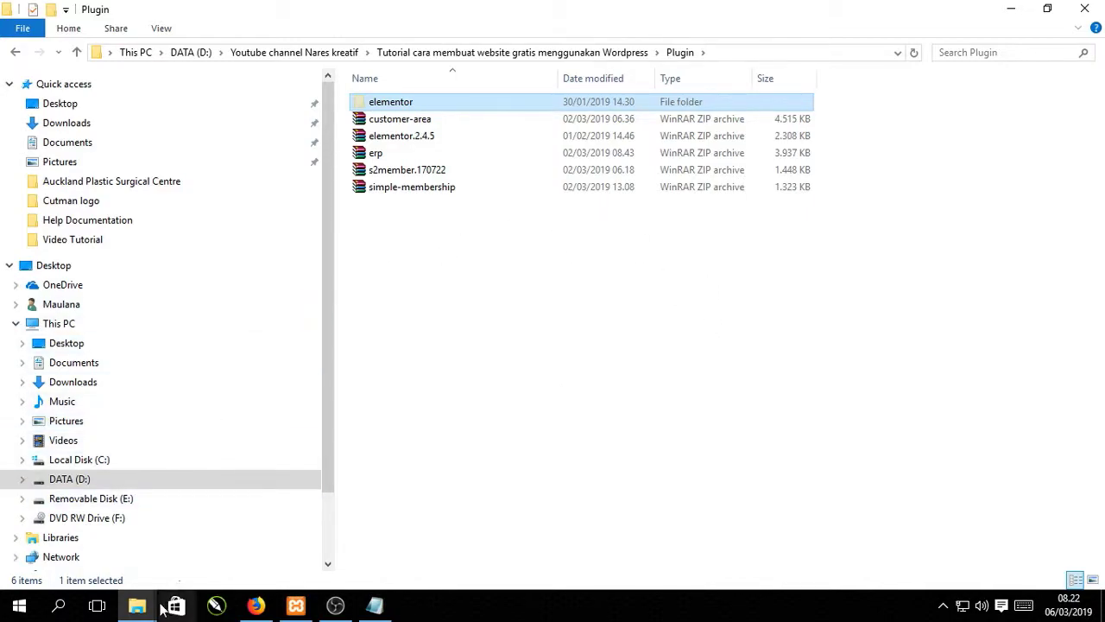
Step: Switch to the Local Disk (C:) window and go to xampp\htdocs\wordpress\wp-content\plugins
click(134, 607)
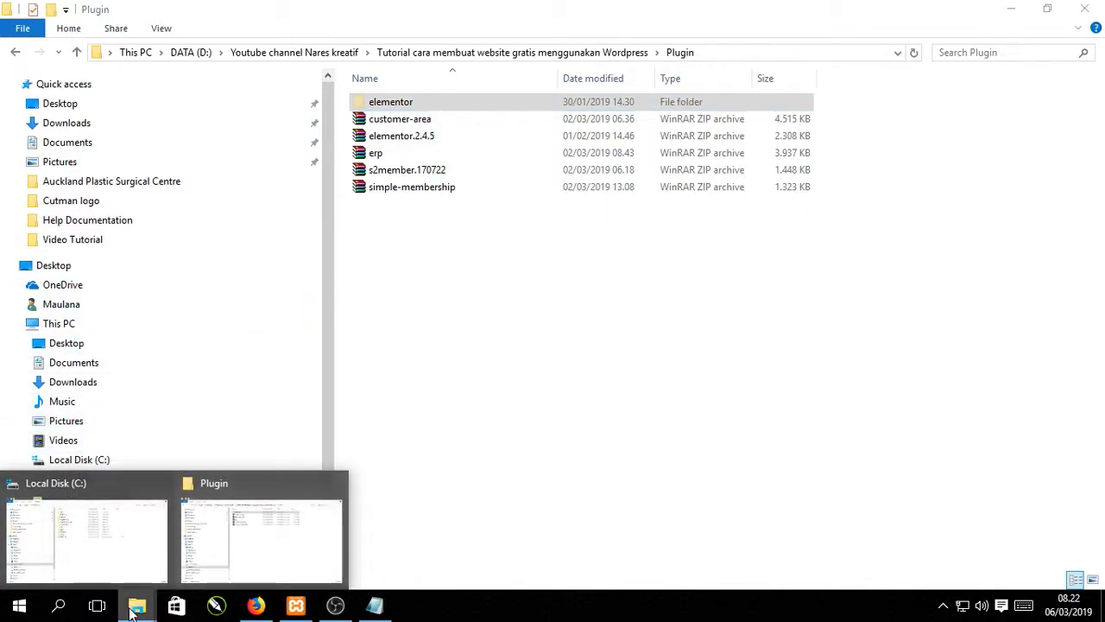
click(142, 532)
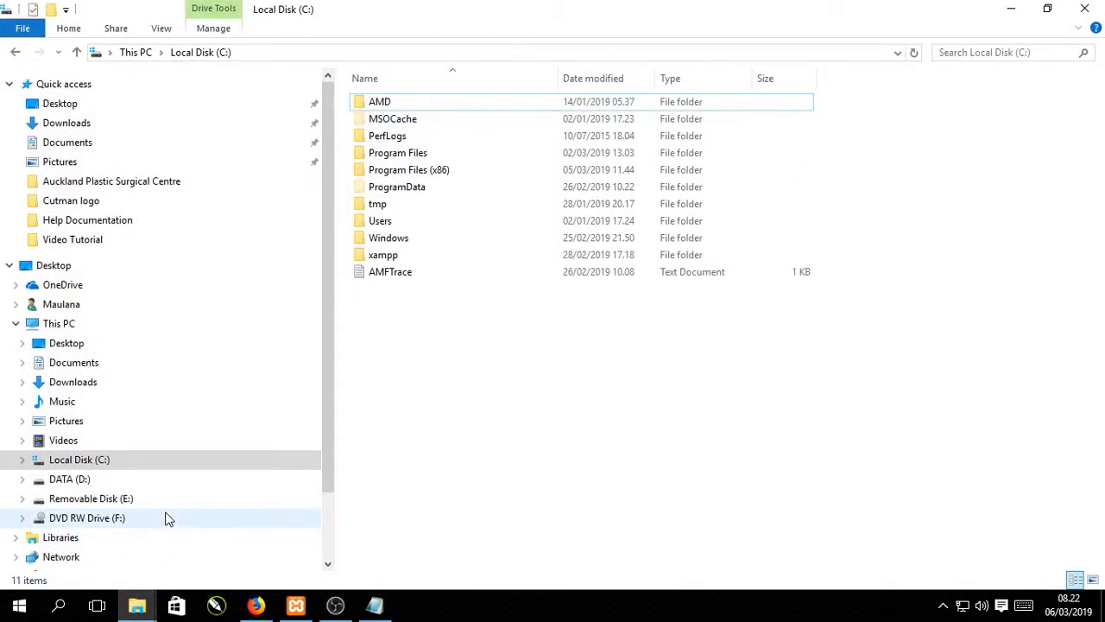
double_click(380, 256)
double_click(389, 190)
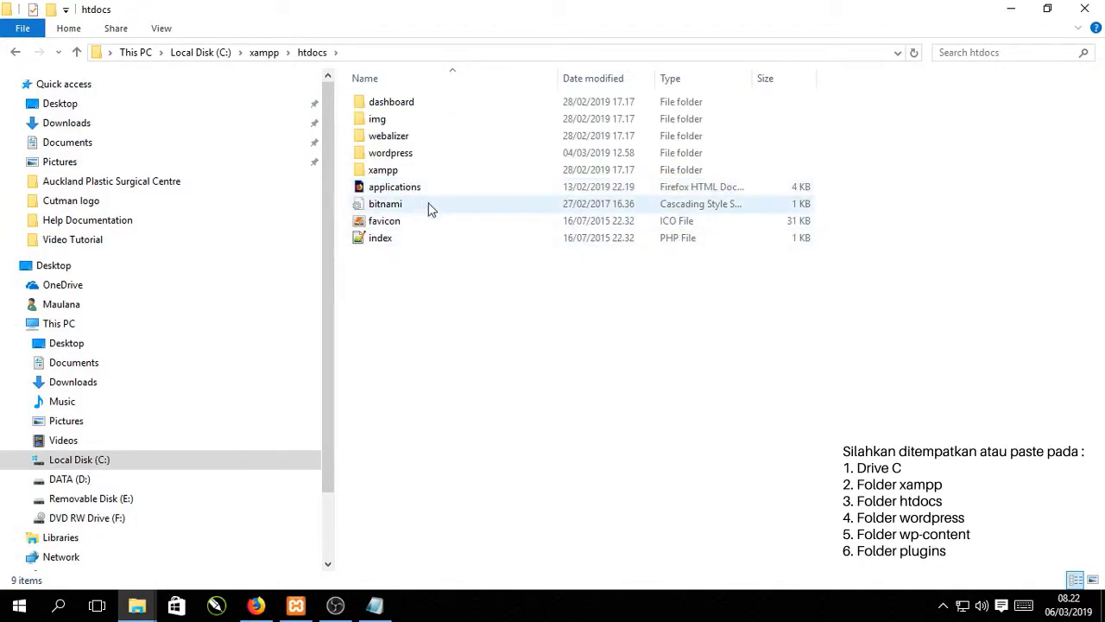
click(415, 159)
double_click(414, 156)
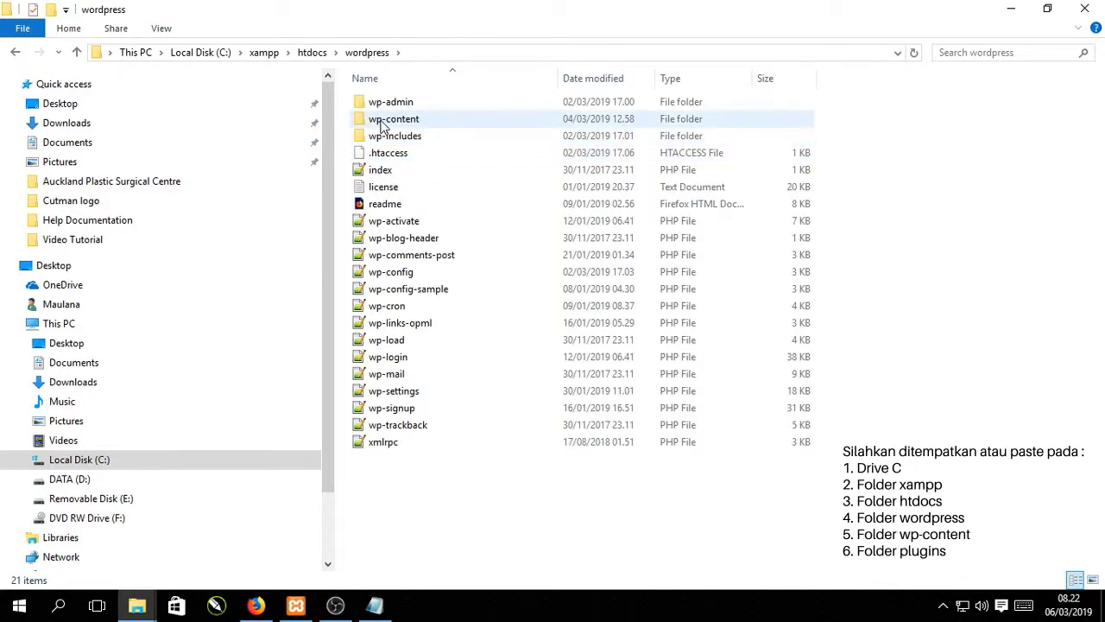
click(397, 123)
double_click(397, 125)
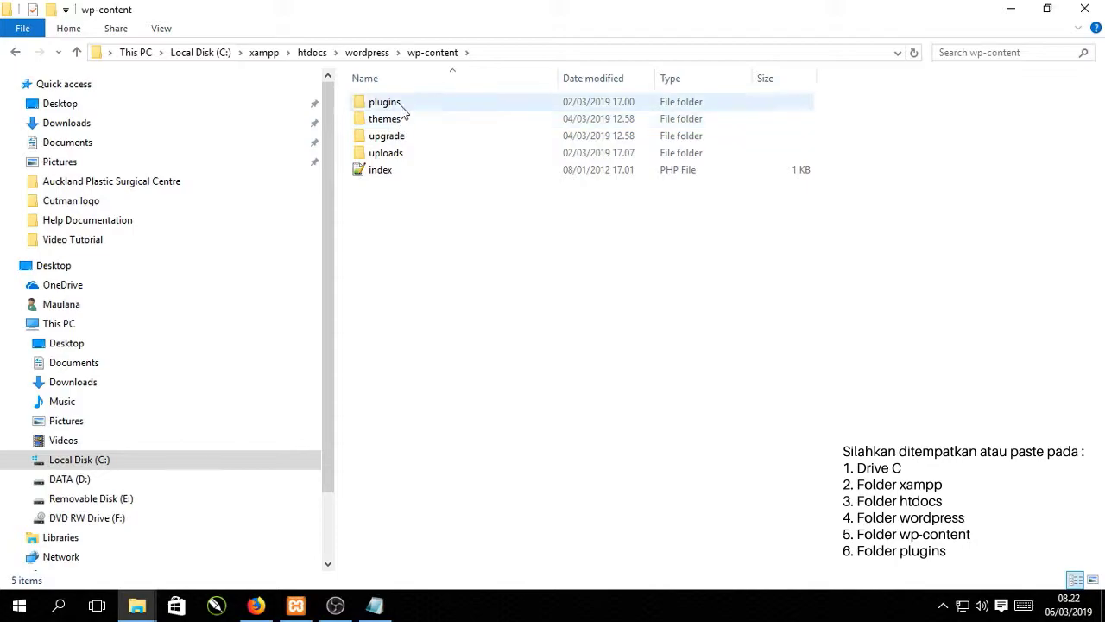
double_click(403, 105)
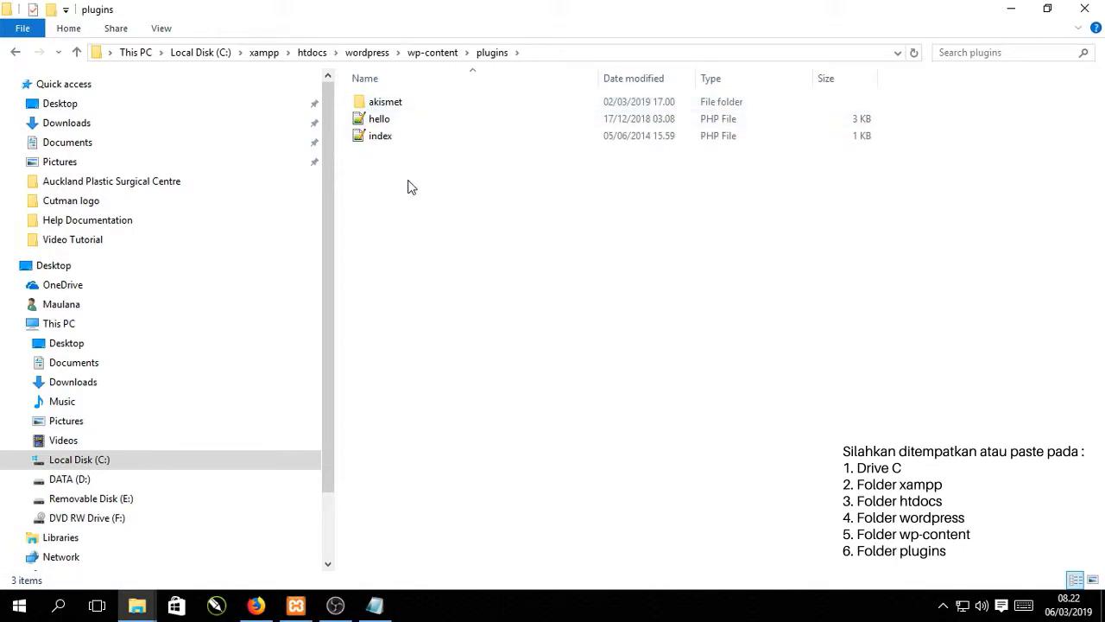
Step: Paste the elementor folder into the WordPress plugins folder and check its contents
right_click(220, 181)
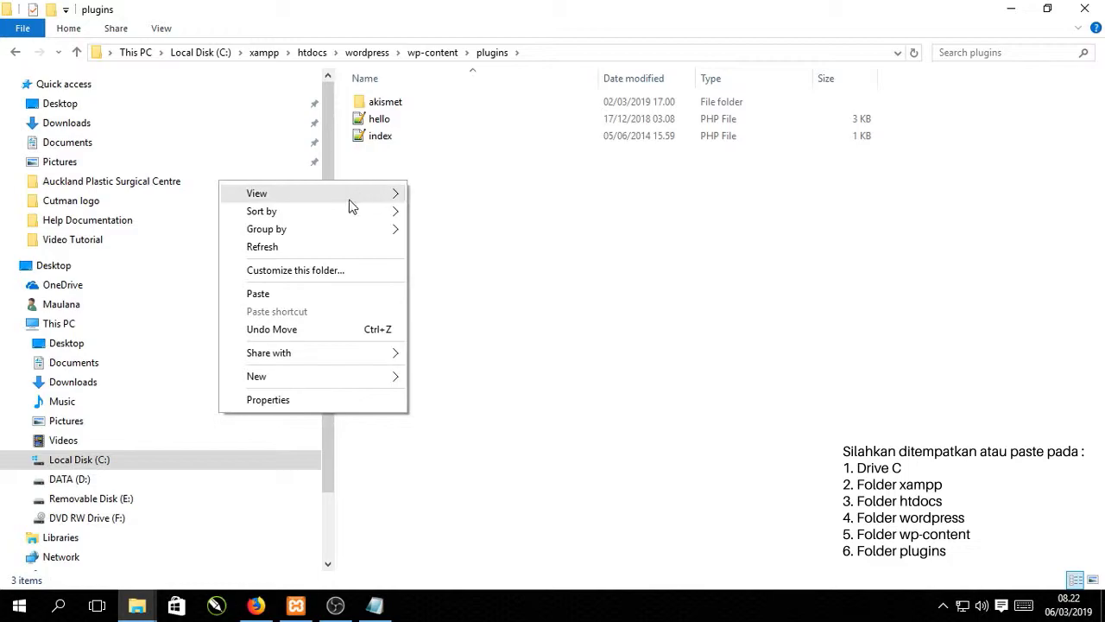
click(329, 295)
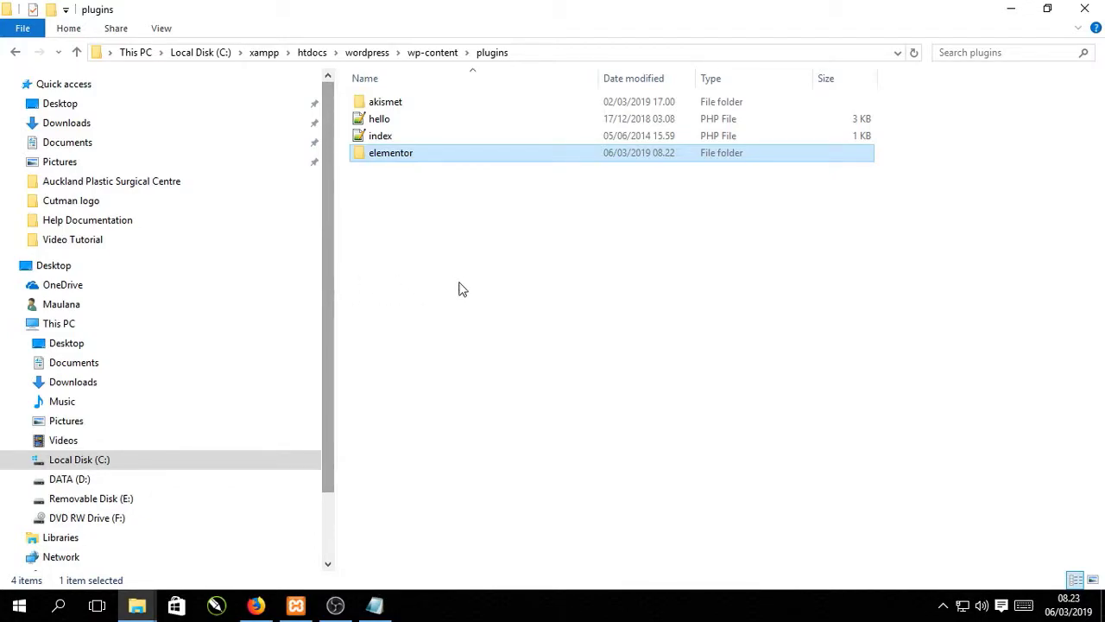
double_click(411, 156)
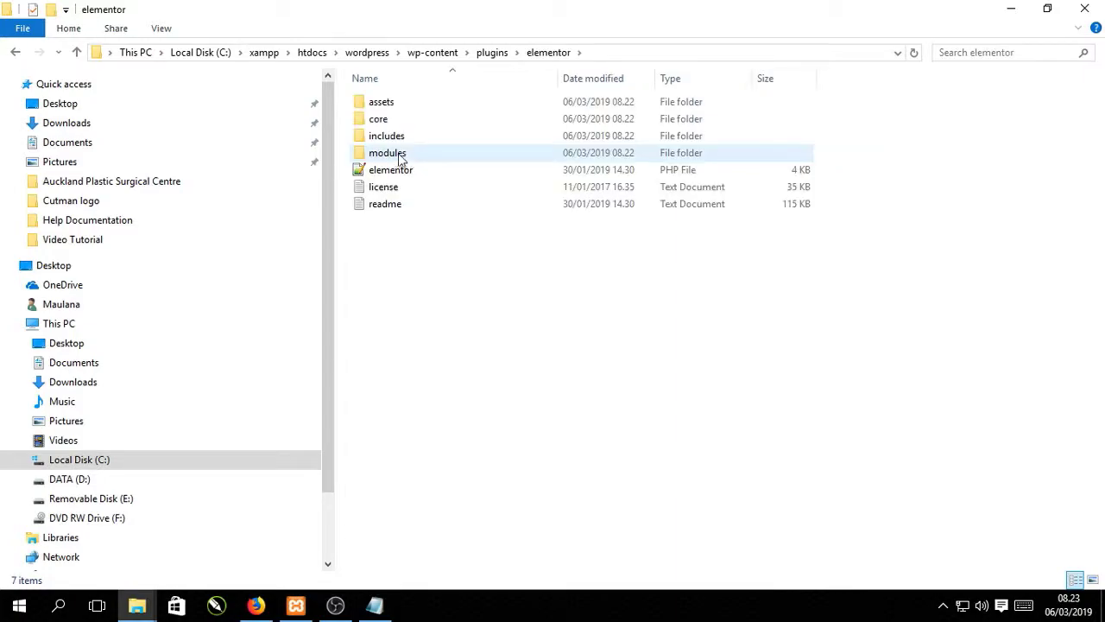
click(14, 52)
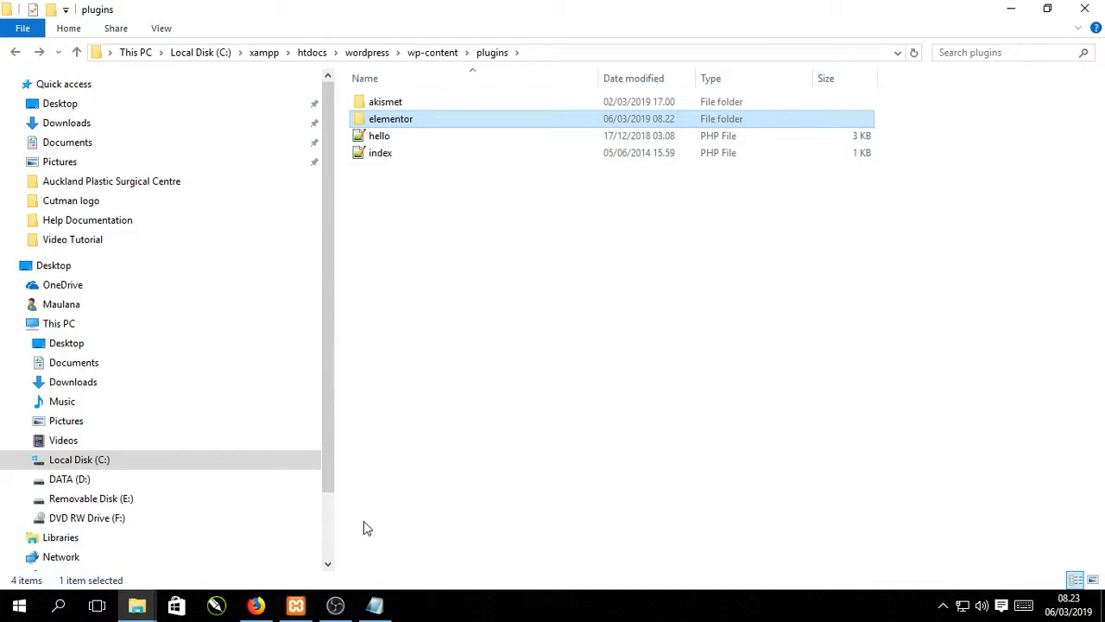
Step: Bring up the XAMPP Control Panel to check the Apache and MySQL status, and minimize it
click(295, 607)
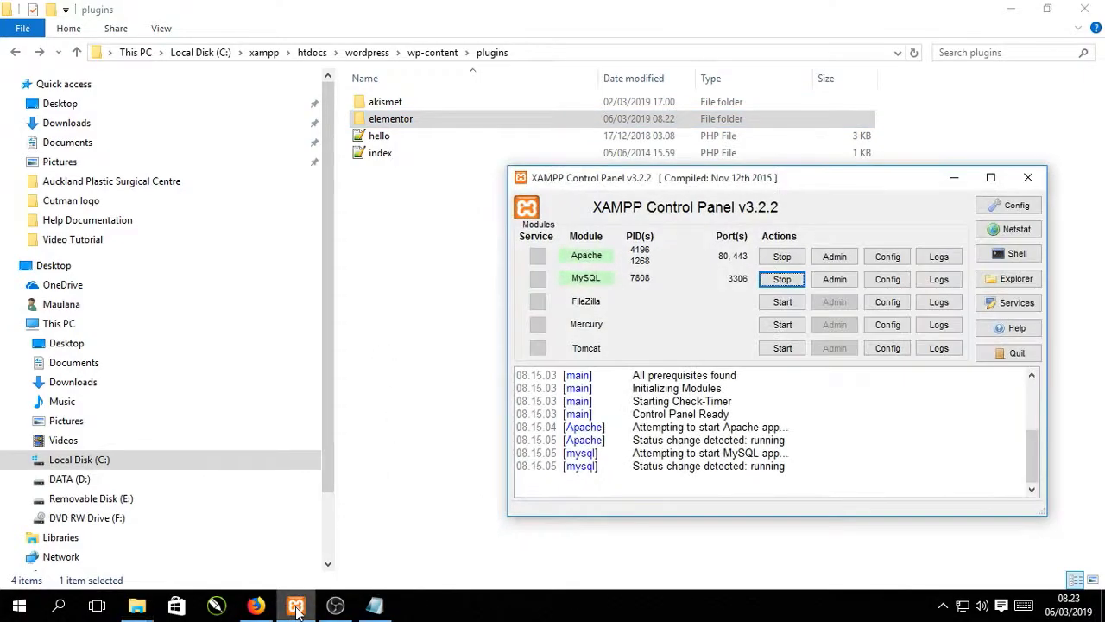
drag(594, 183, 452, 125)
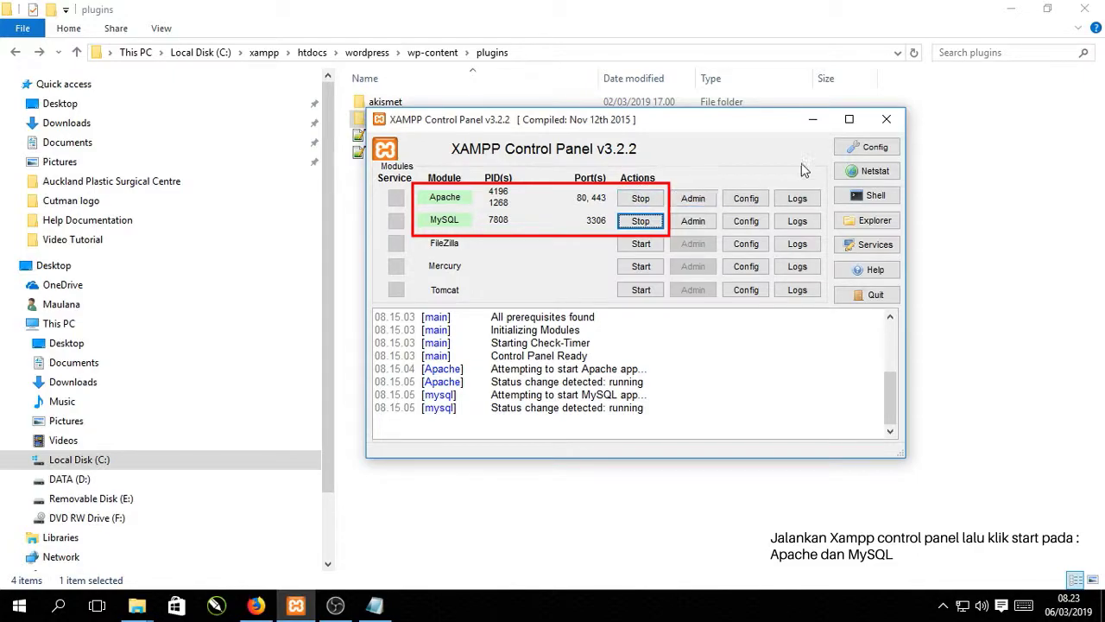
click(812, 120)
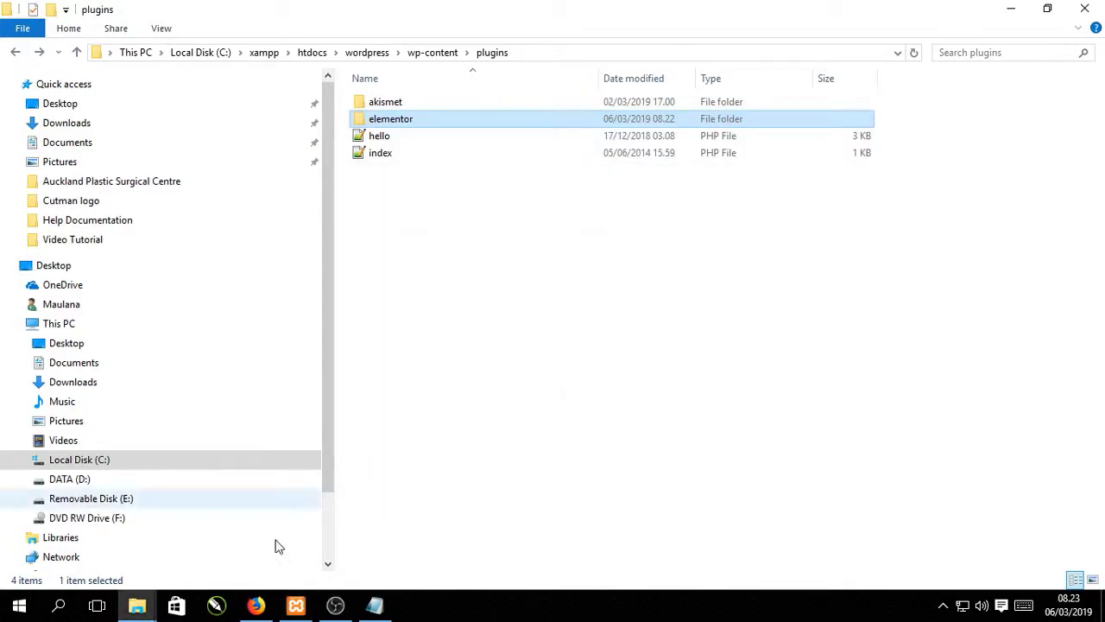
Step: Switch to Firefox and open localhost/wordpress/wp-admin in a new tab
click(259, 607)
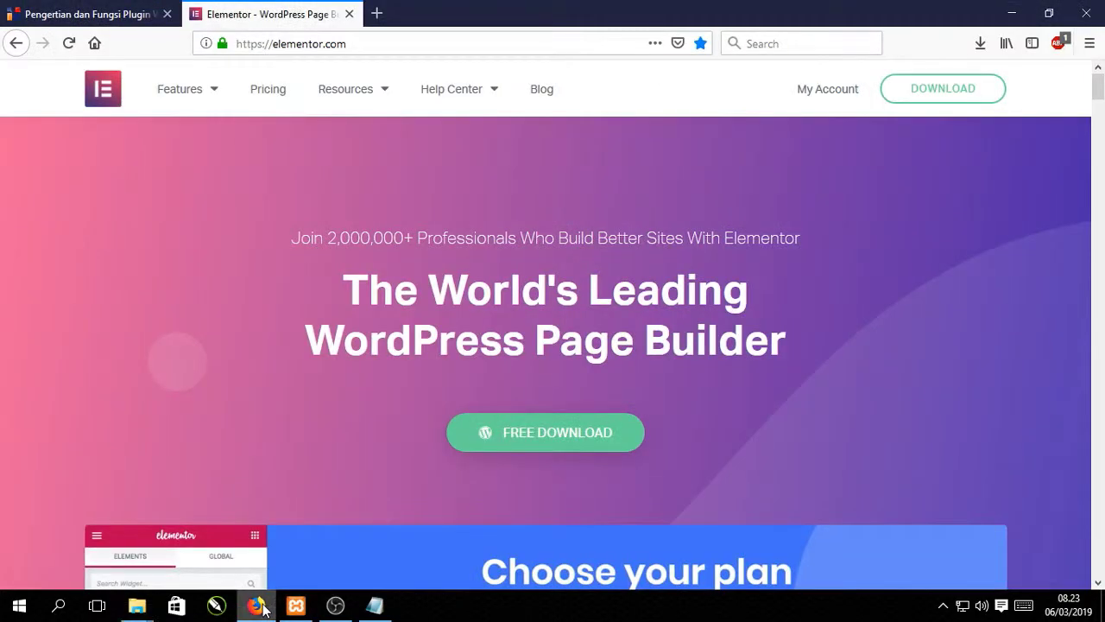
click(380, 14)
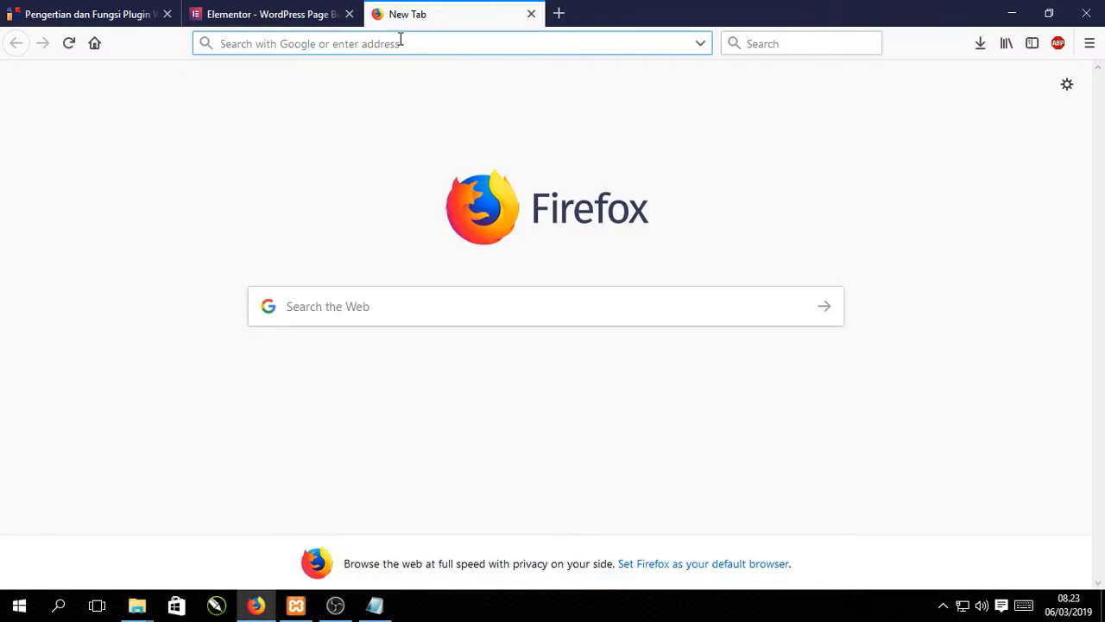
text(loca)
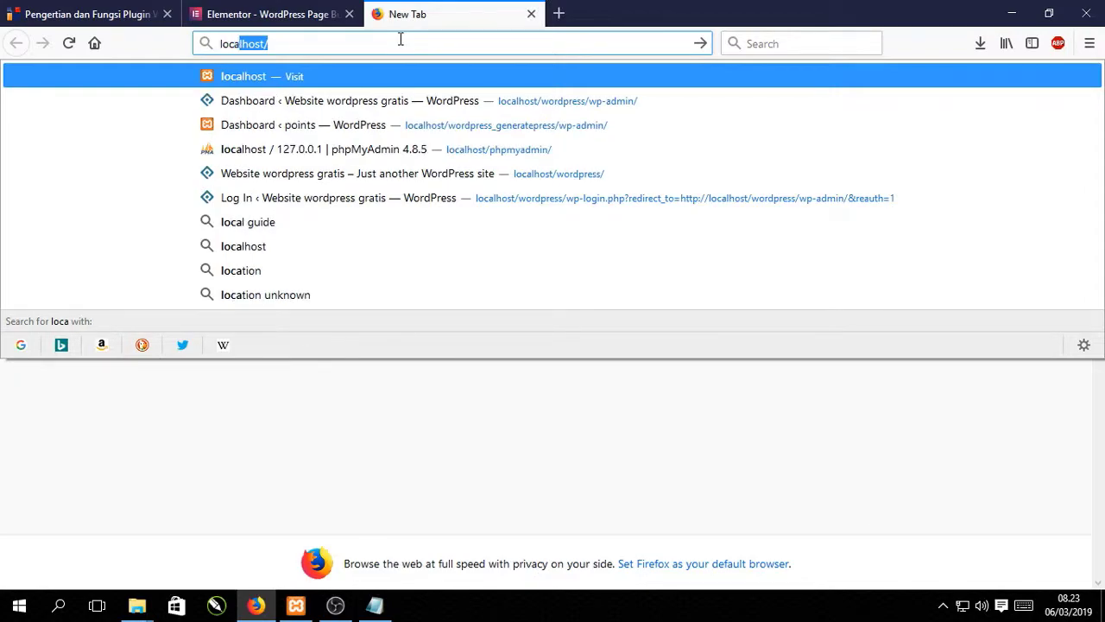
key(Return)
text(wprdpre)
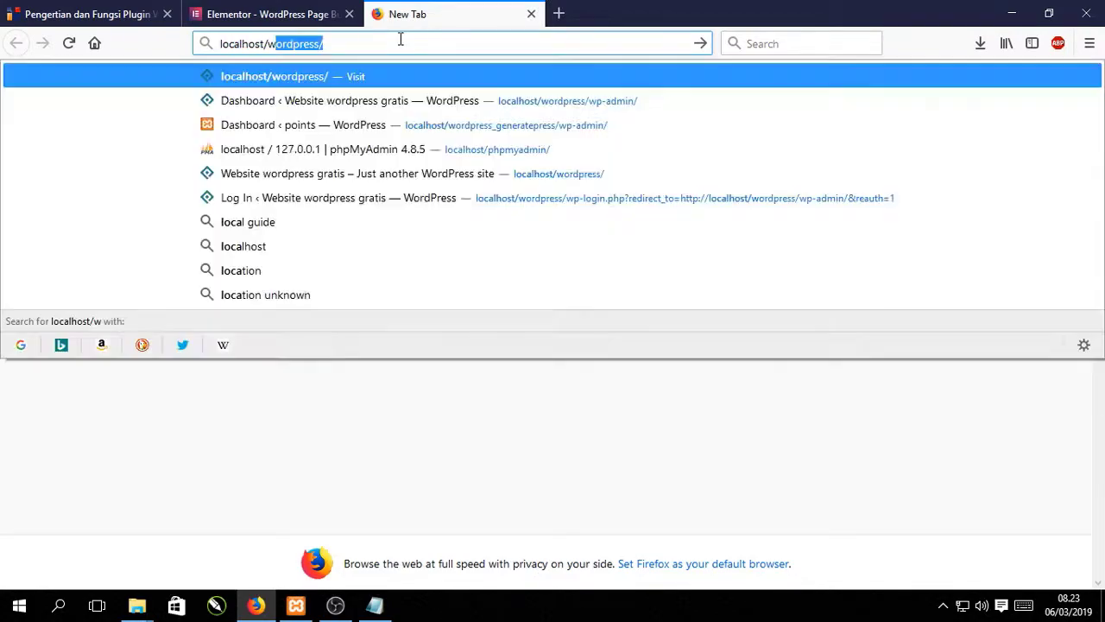
key(BackSpace)
key(BackSpace)
key(BackSpace)
key(BackSpace)
key(BackSpace)
key(BackSpace)
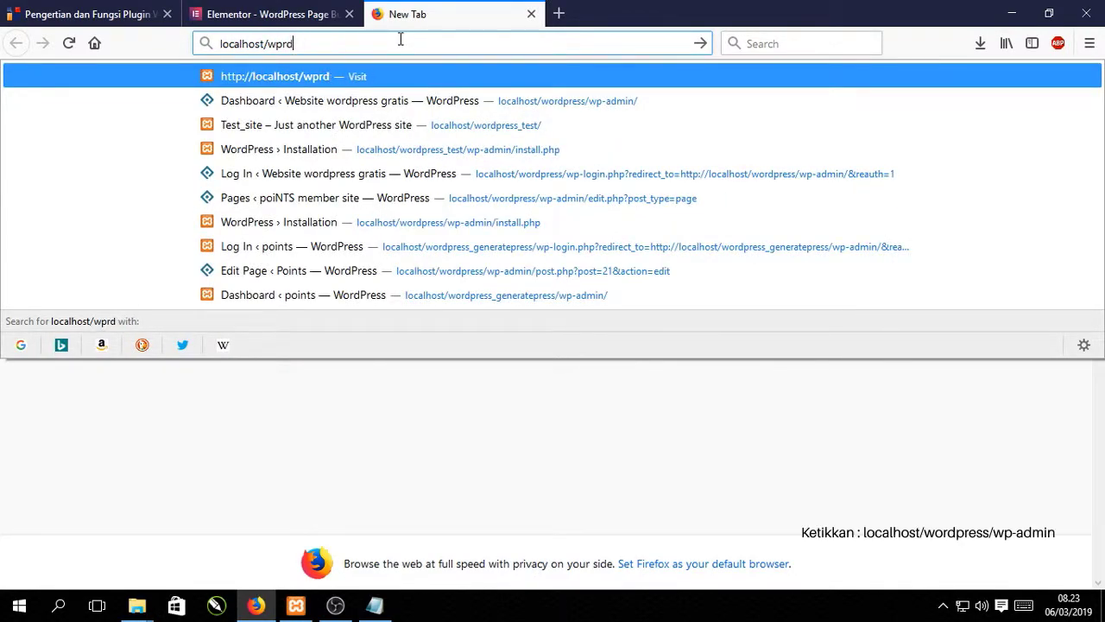
text(ordpress/wp)
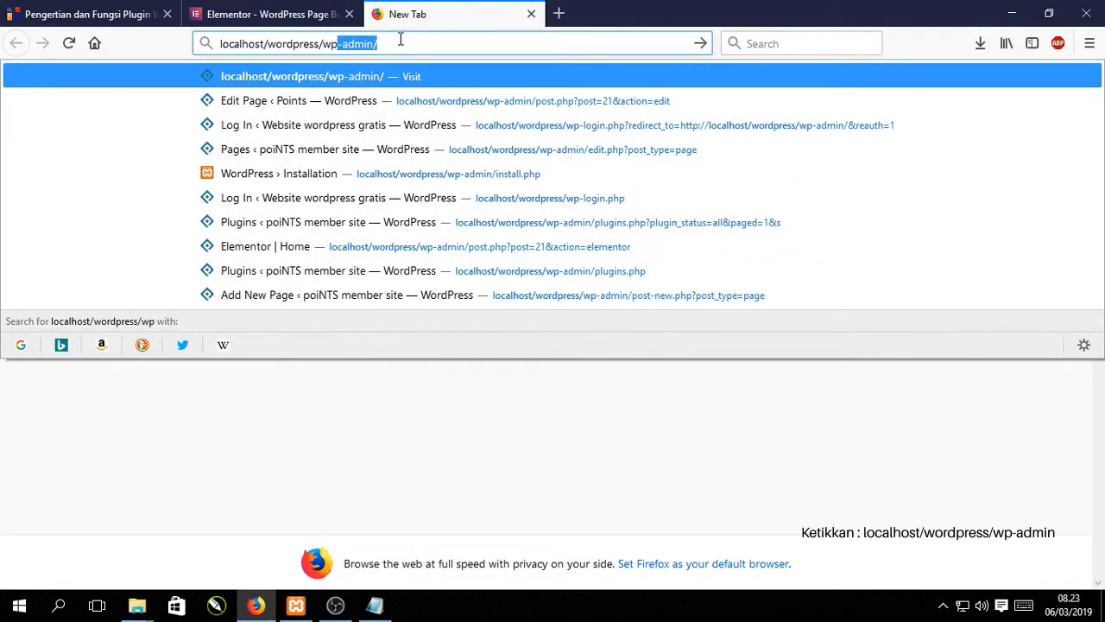
key(Return)
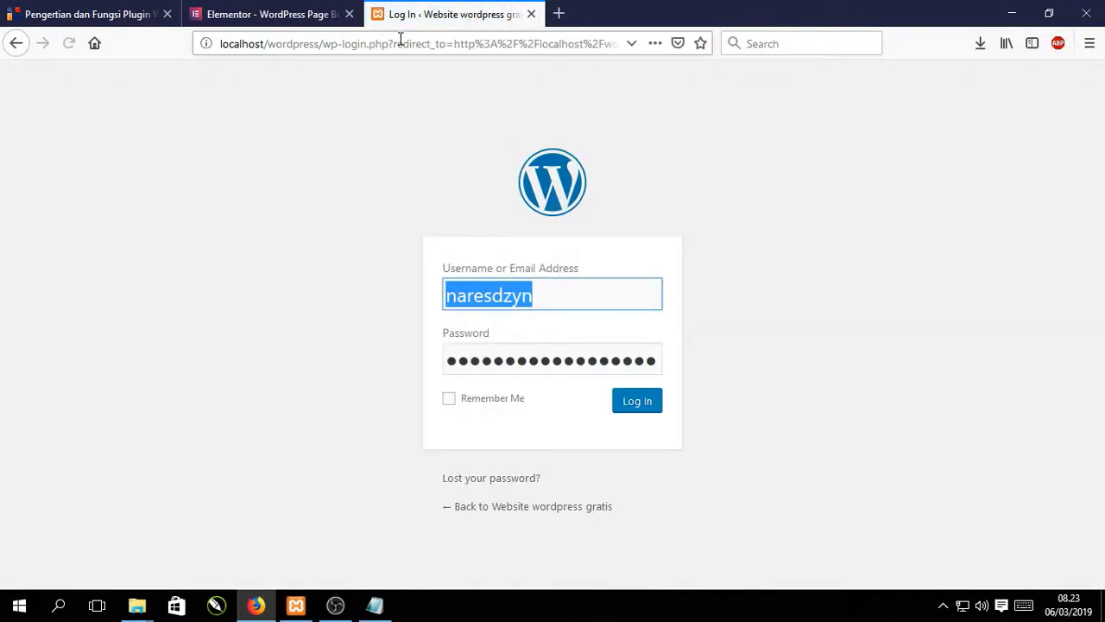
Step: Copy the account password from the Akun wordpress note in Notepad and return to the WordPress login page
click(575, 299)
drag(589, 297, 364, 300)
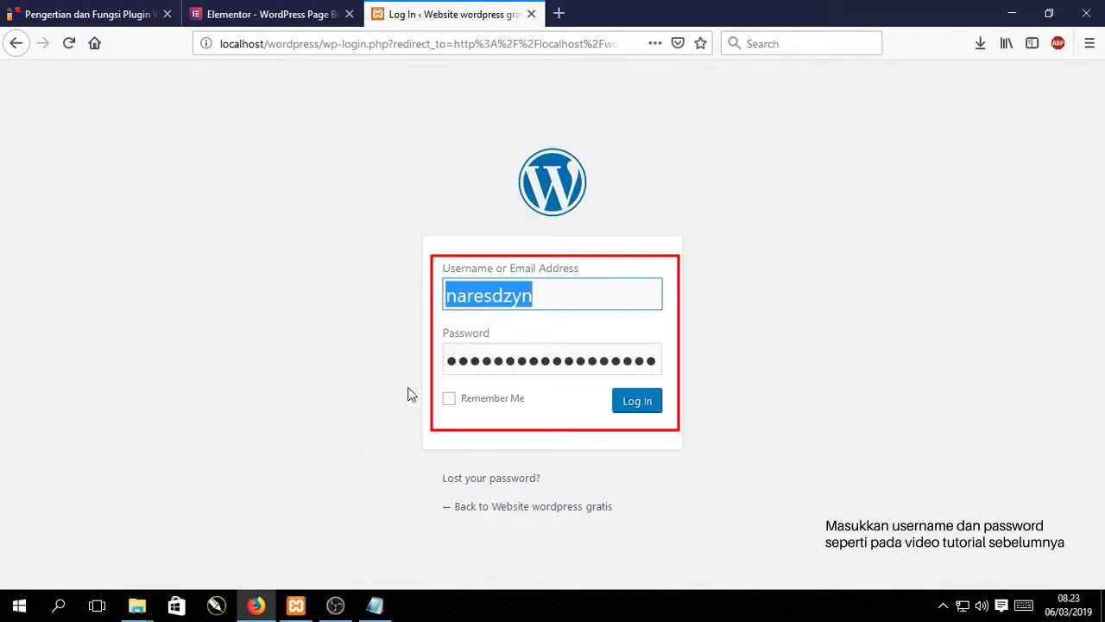
click(374, 604)
drag(409, 173, 282, 168)
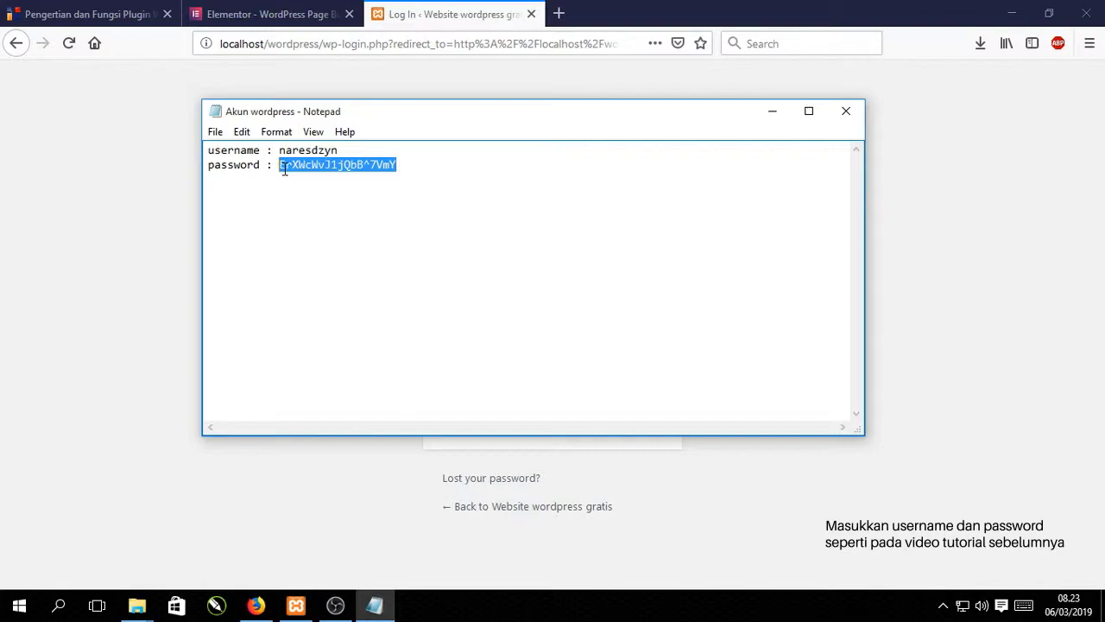
click(157, 168)
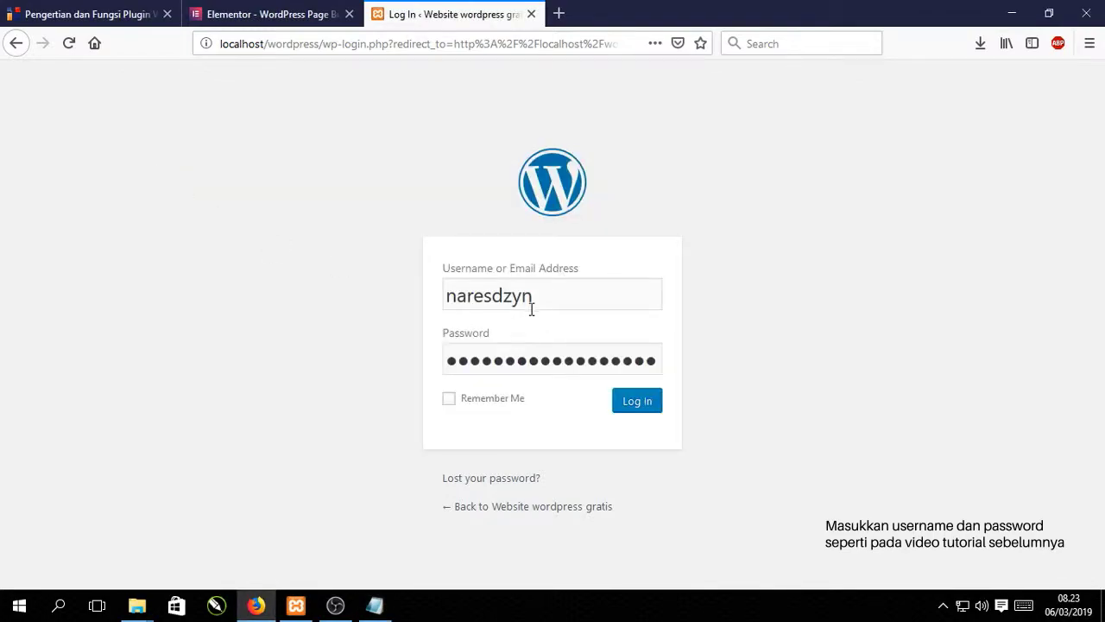
Step: Replace the password with the copied account password, log in to WordPress, and decline updating the saved login
click(539, 366)
key(ctrl+a)
key(ctrl+v)
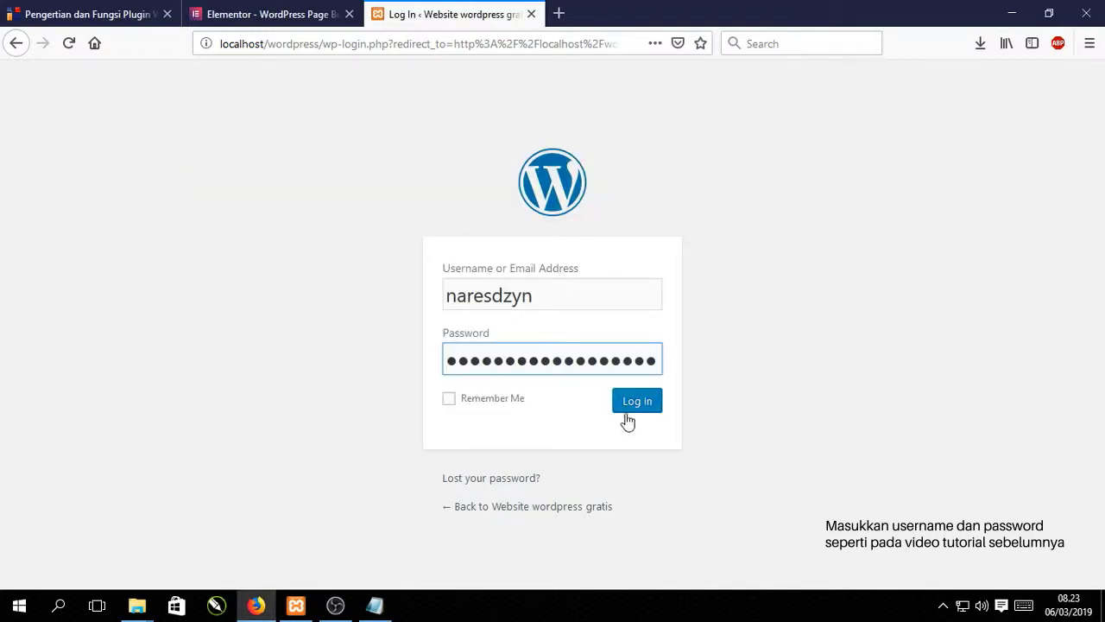
click(651, 411)
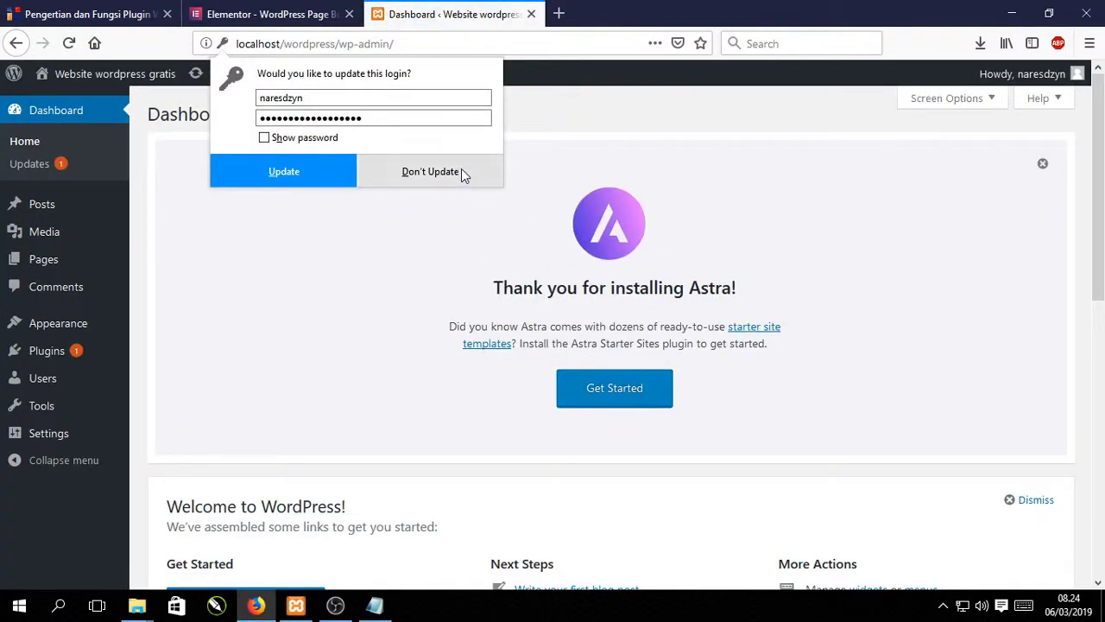
click(461, 169)
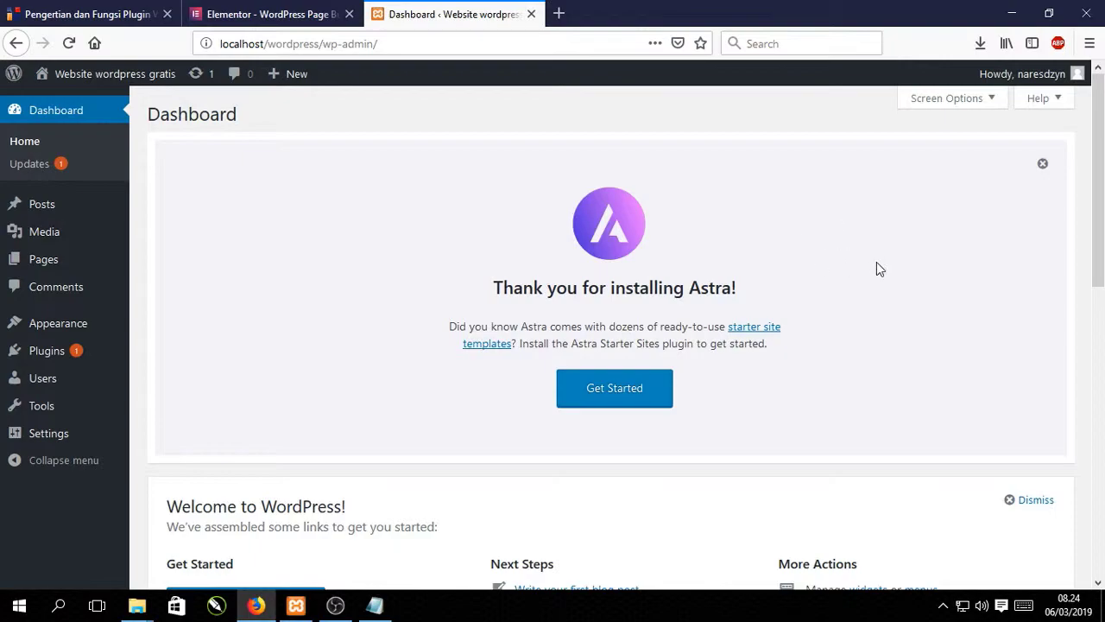
Step: Go to the installed plugins list and update Elementor to version 2.5.2
mouse_move(57, 356)
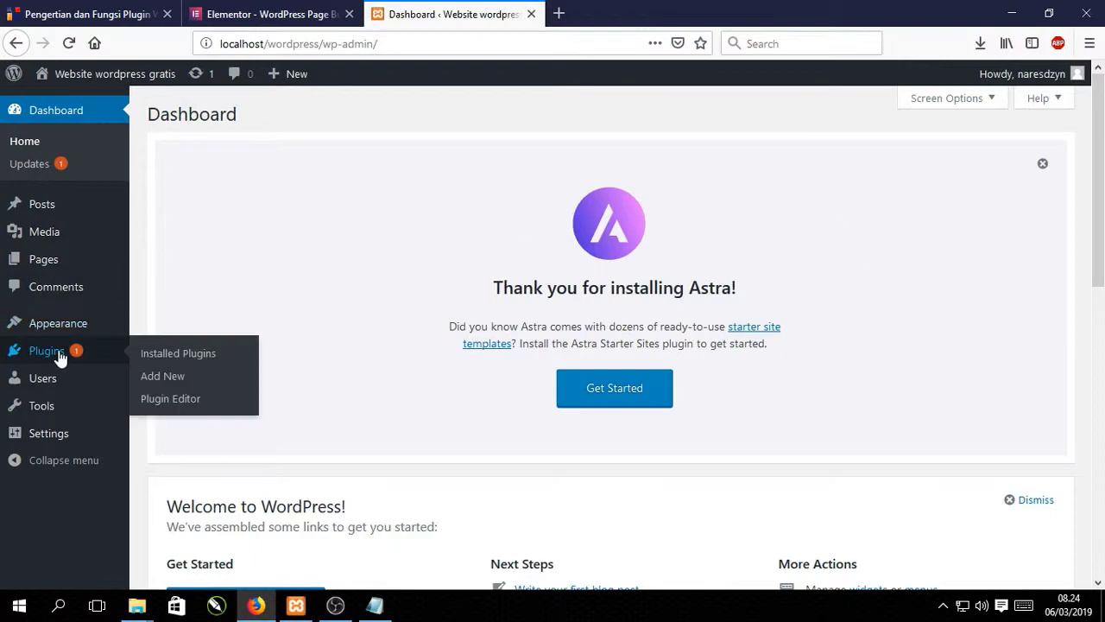
click(164, 354)
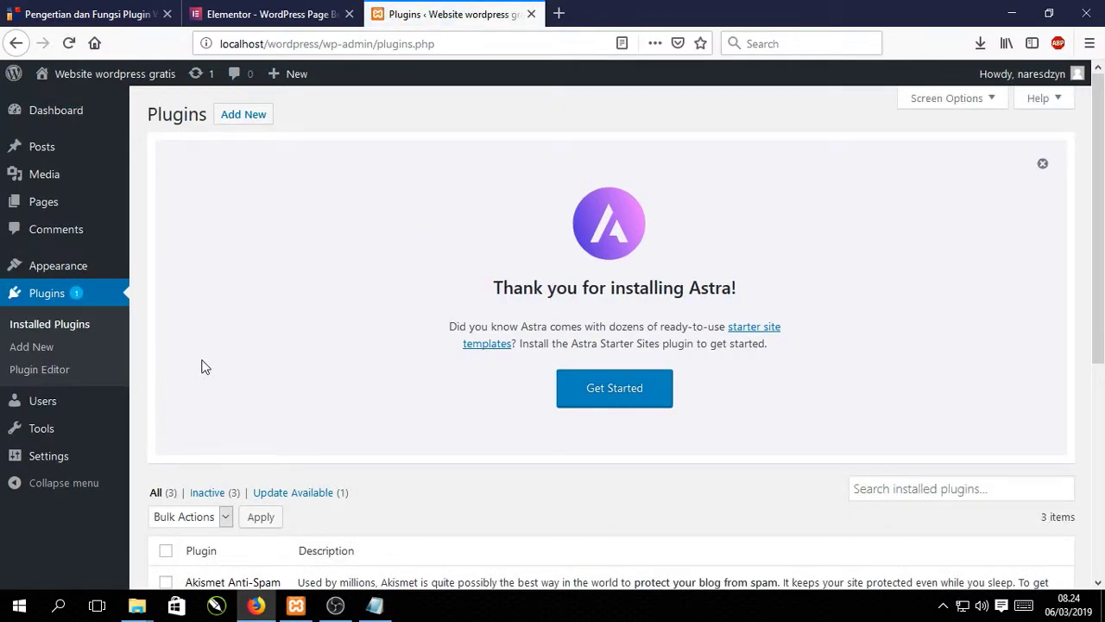
scroll(203, 367, down, 4)
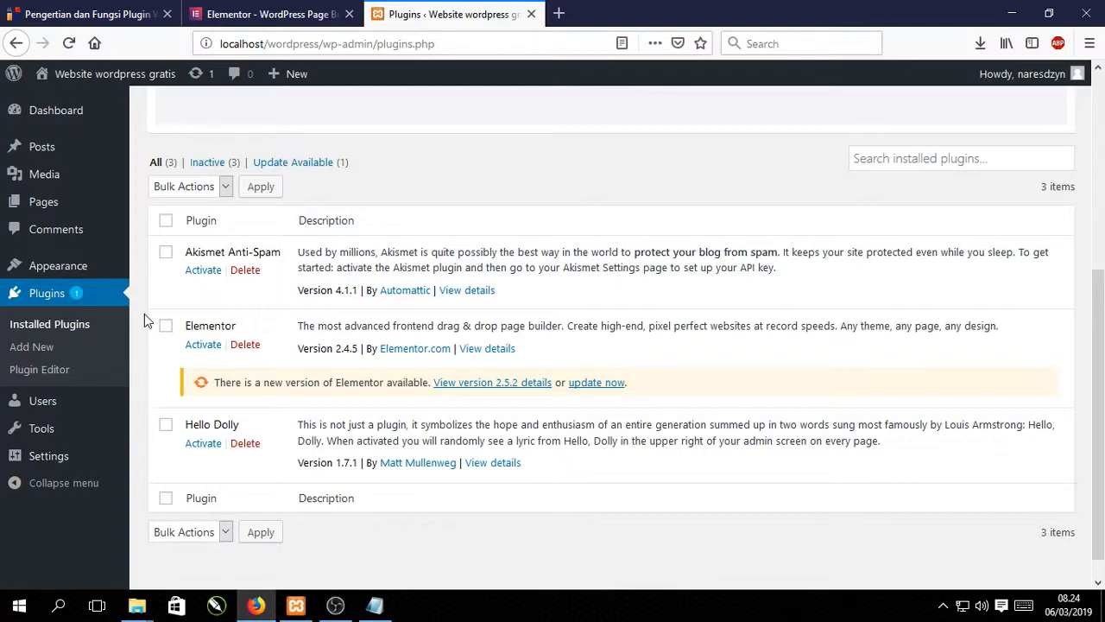
click(608, 388)
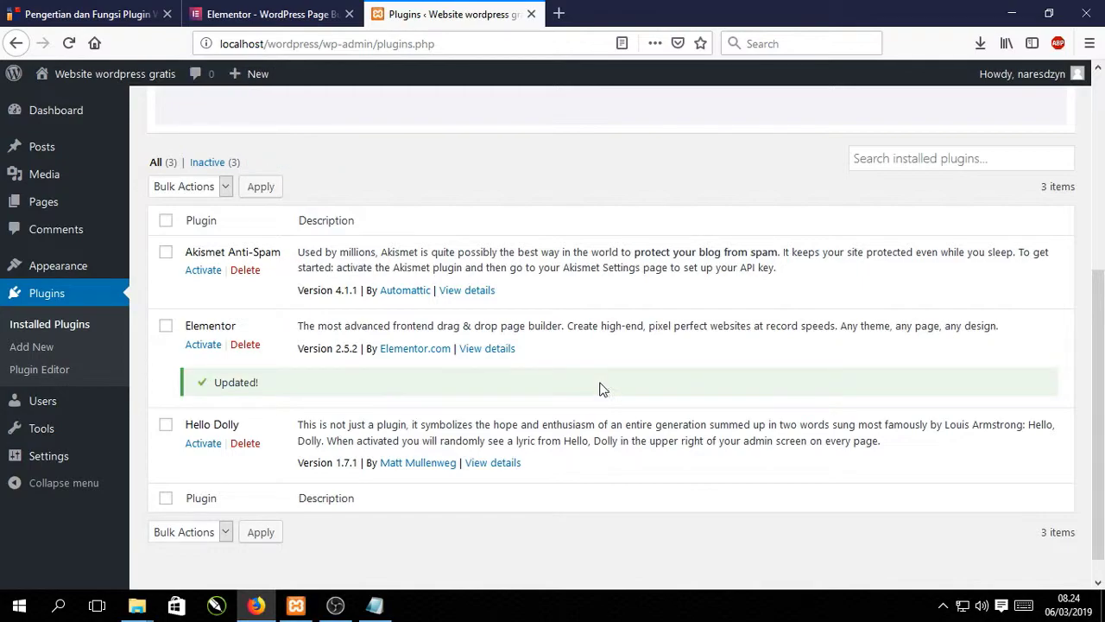
Step: Activate the Elementor plugin and look through its Getting Started page
click(197, 347)
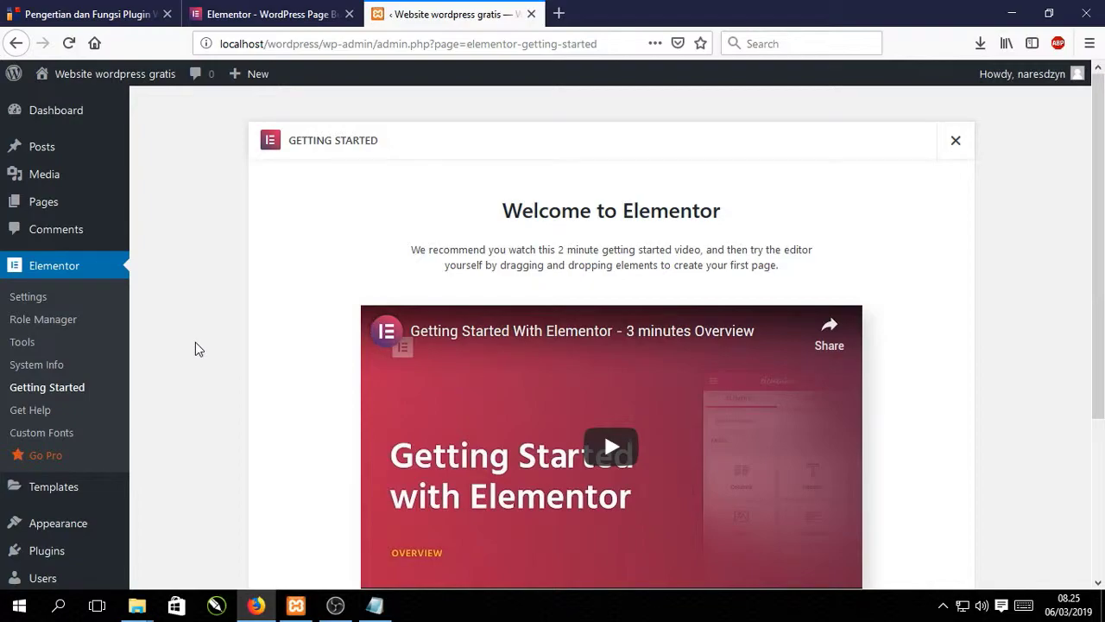
scroll(195, 342, down, 2)
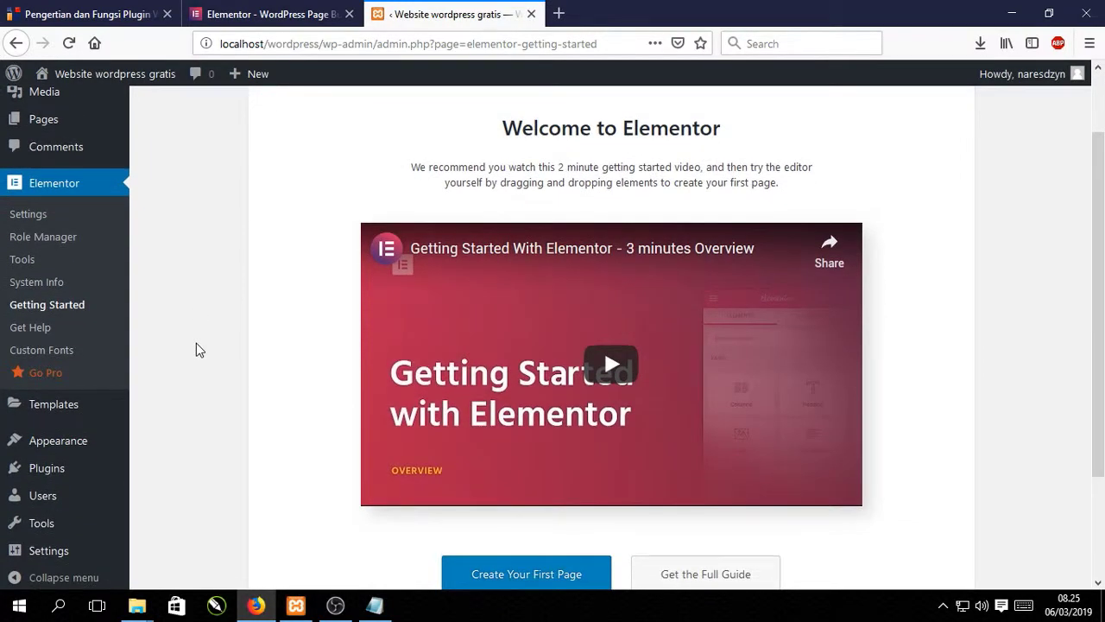
scroll(197, 349, down, 2)
scroll(200, 348, up, 2)
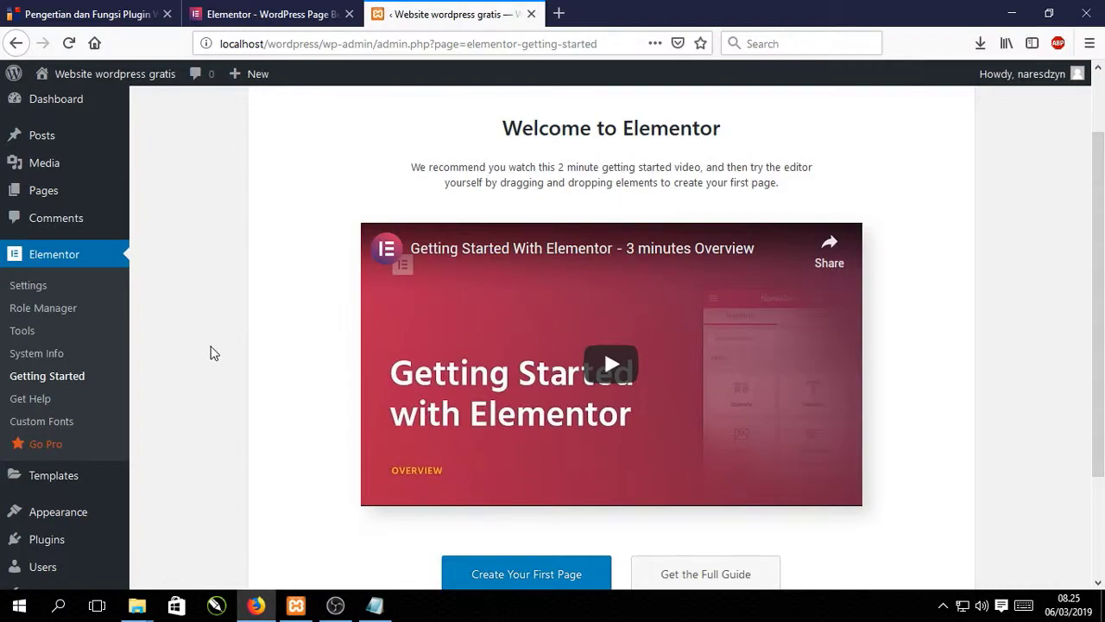
scroll(216, 354, down, 2)
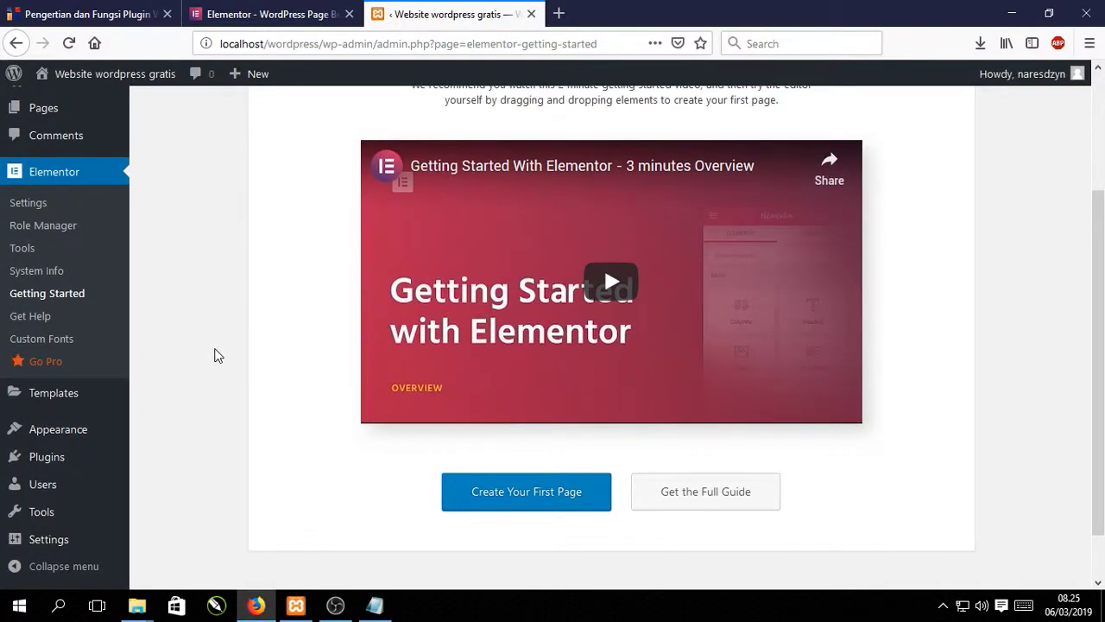
scroll(218, 356, up, 2)
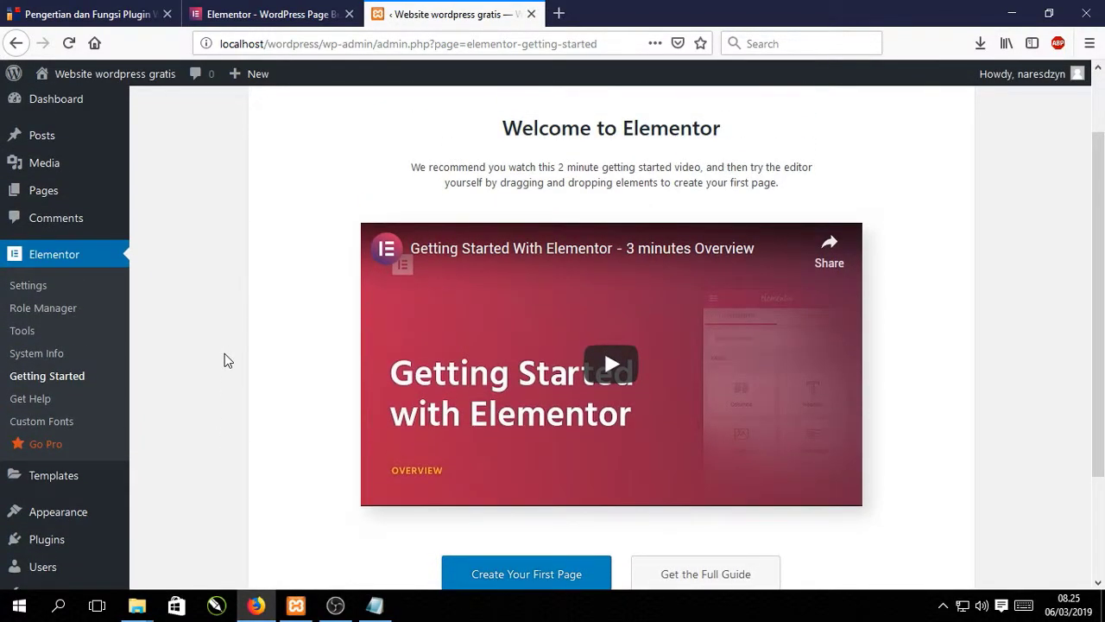